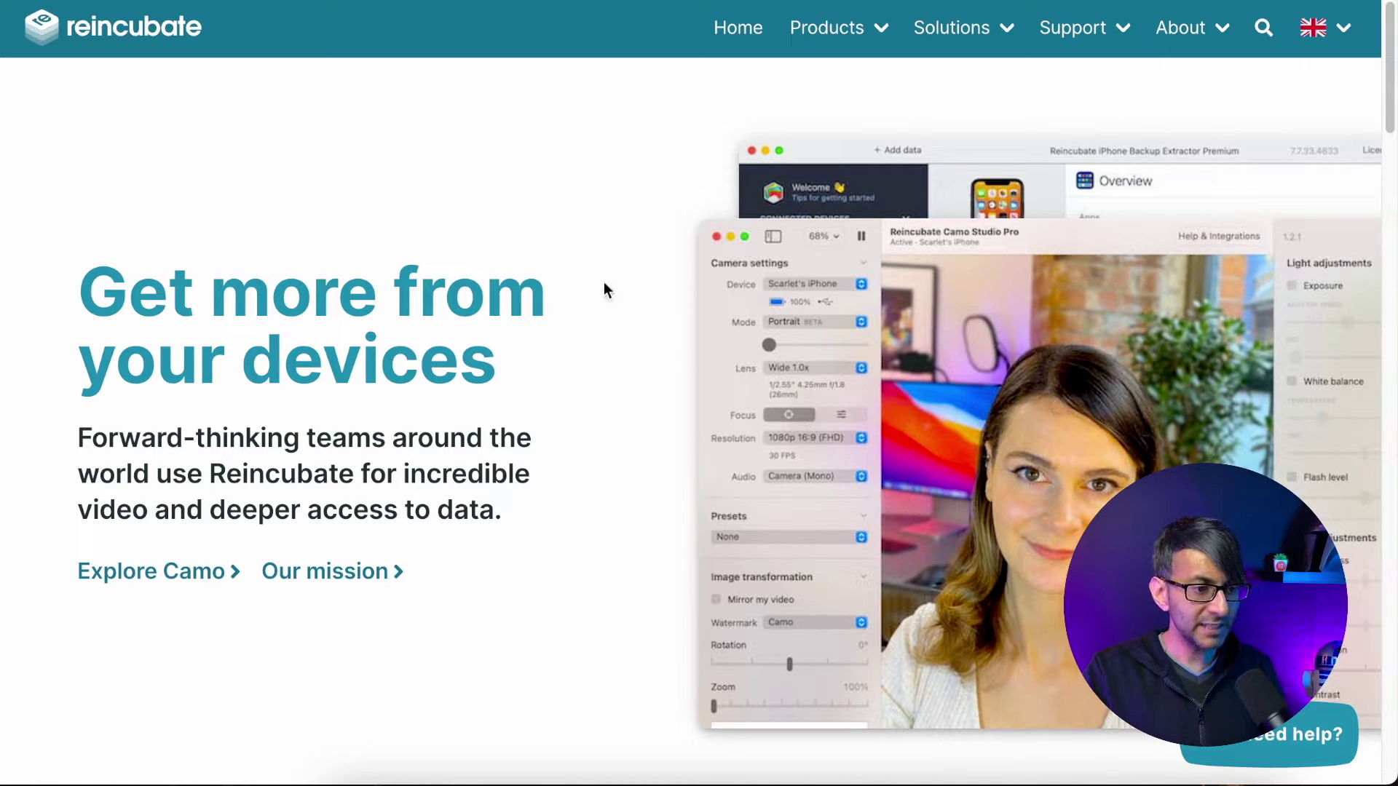
Step: Look through the Reincubate home page and the features section of the Camo product page
{"action": "left_click_drag", "start_coordinate": [1390, 91], "coordinate": [1385, 149]}
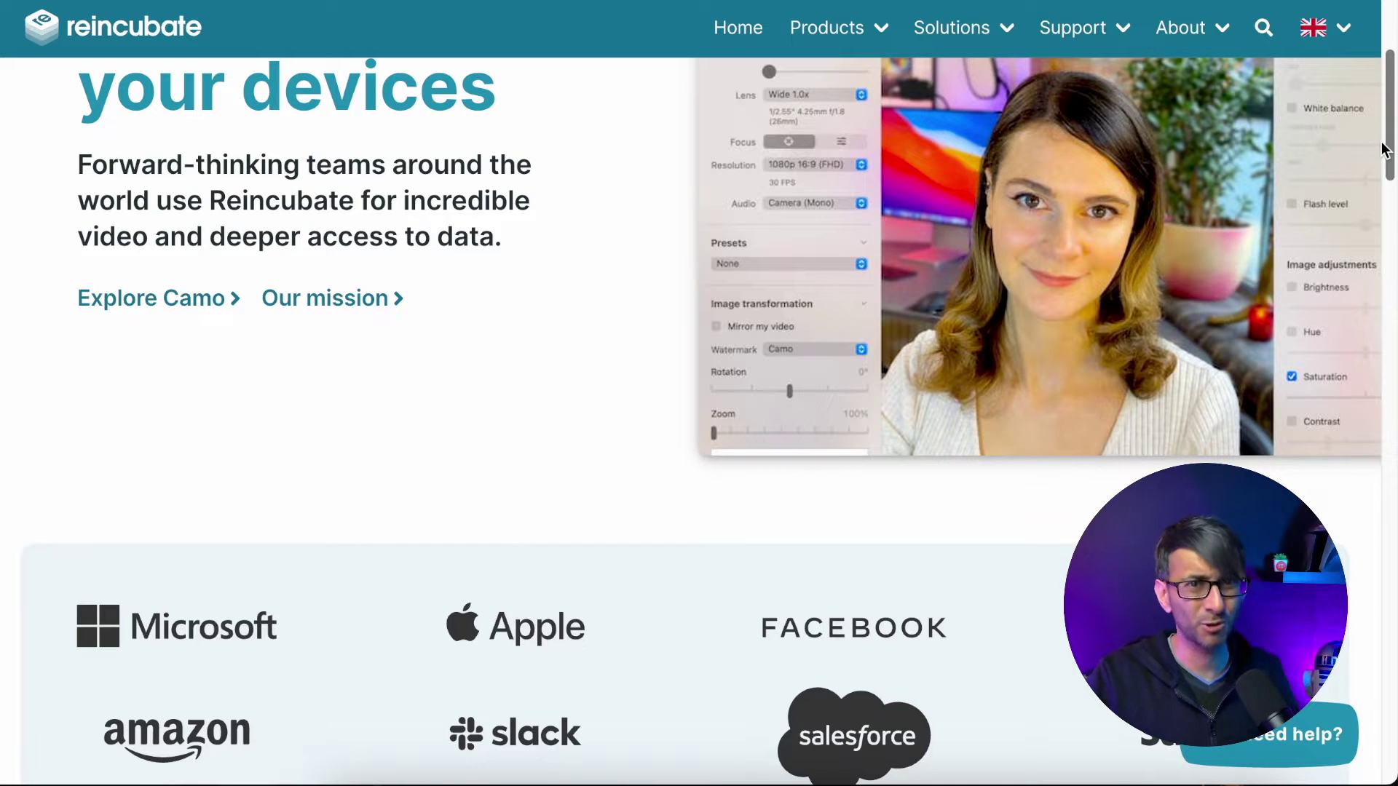
{"action": "left_click_drag", "start_coordinate": [1385, 149], "coordinate": [1343, 36]}
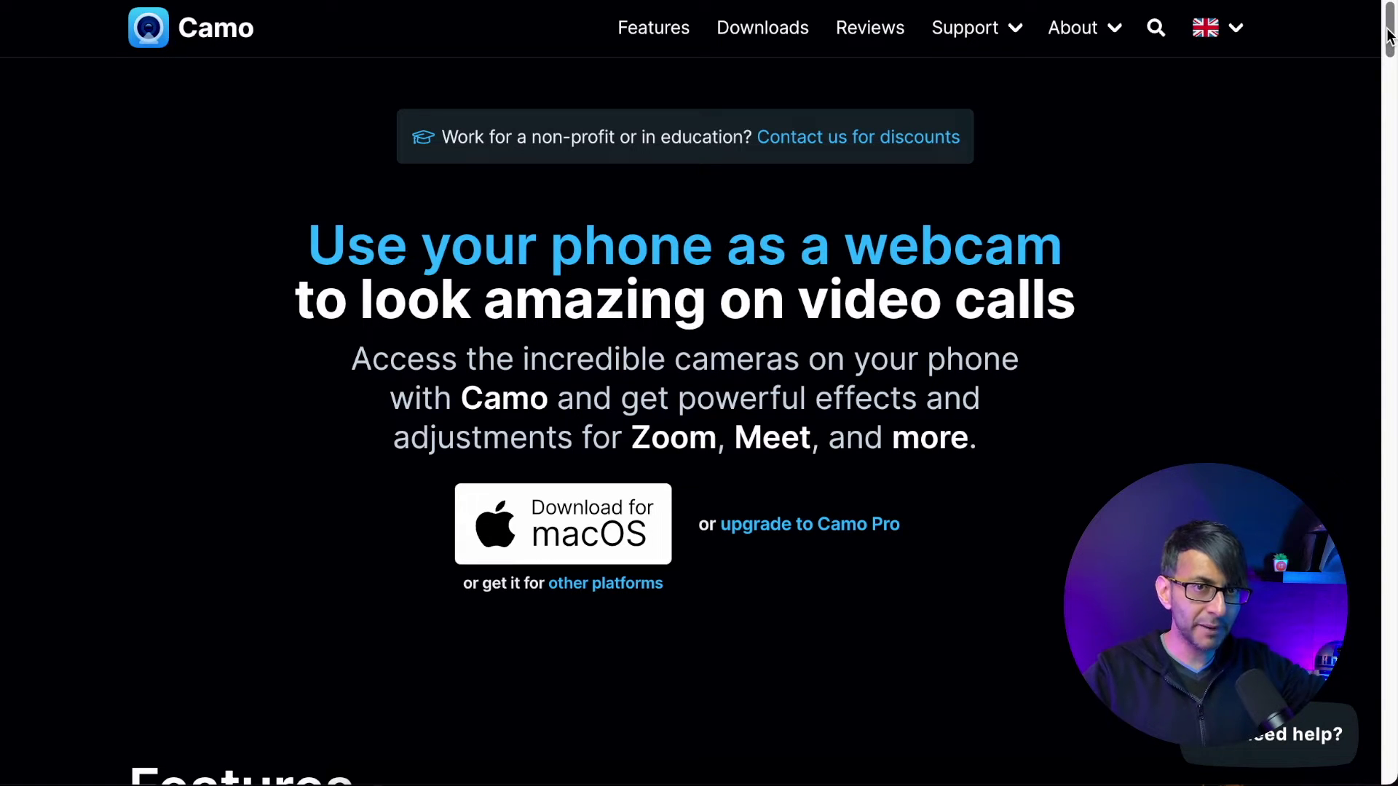
{"action": "left_click_drag", "start_coordinate": [1389, 37], "coordinate": [1392, 89]}
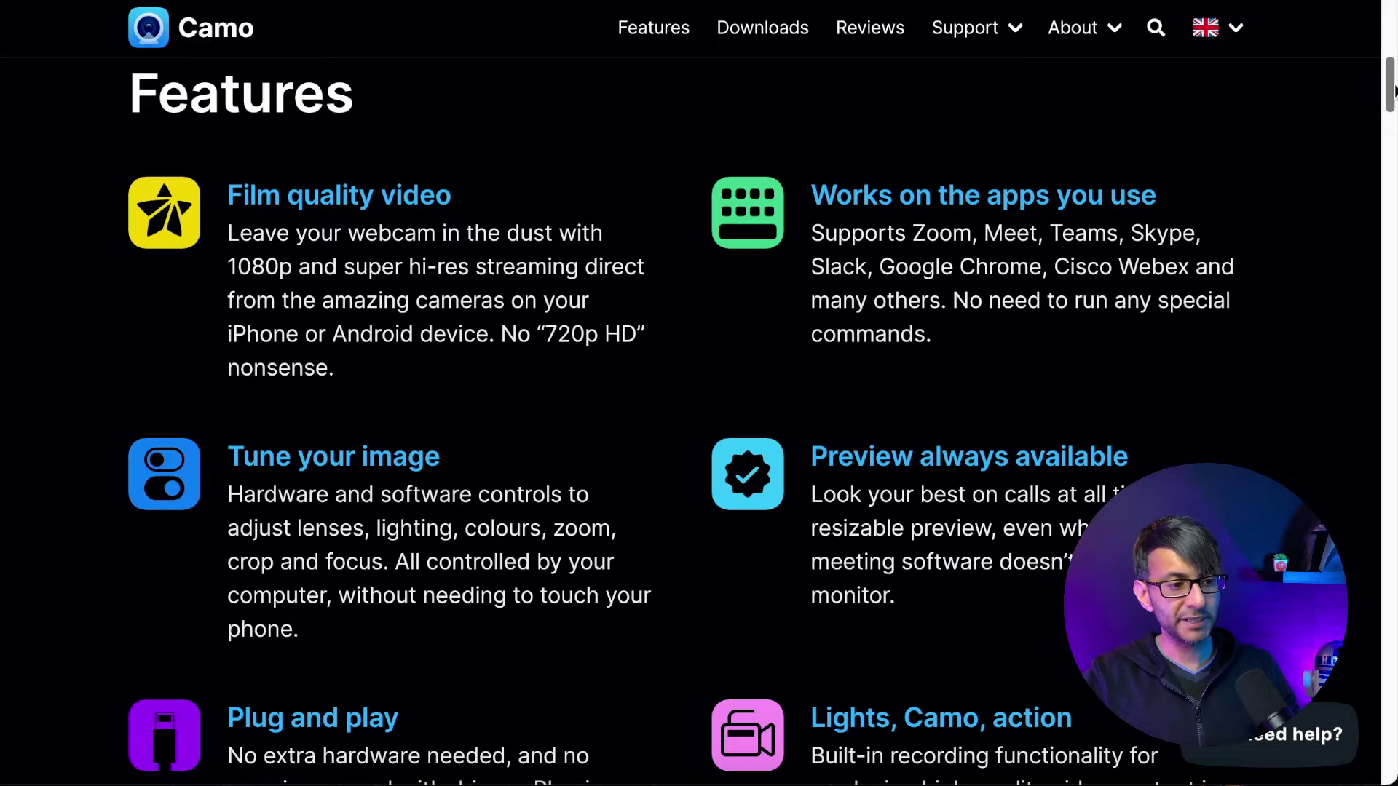
{"action": "left_click_drag", "start_coordinate": [1393, 89], "coordinate": [1392, 233]}
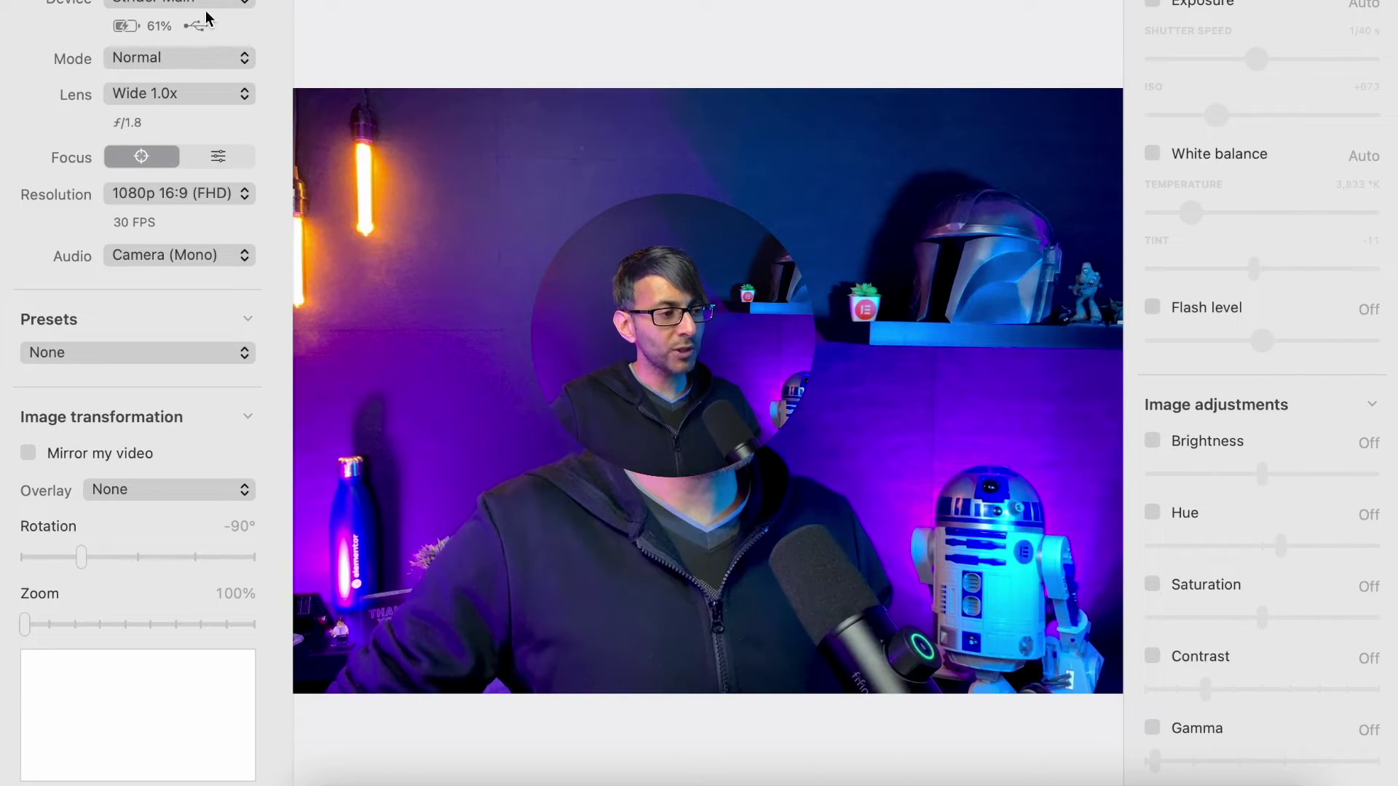
Step: In Camo Studio, try the Emoji Face and Emoji Hands camera modes and return the mode to Normal
{"action": "left_click", "coordinate": [209, 59]}
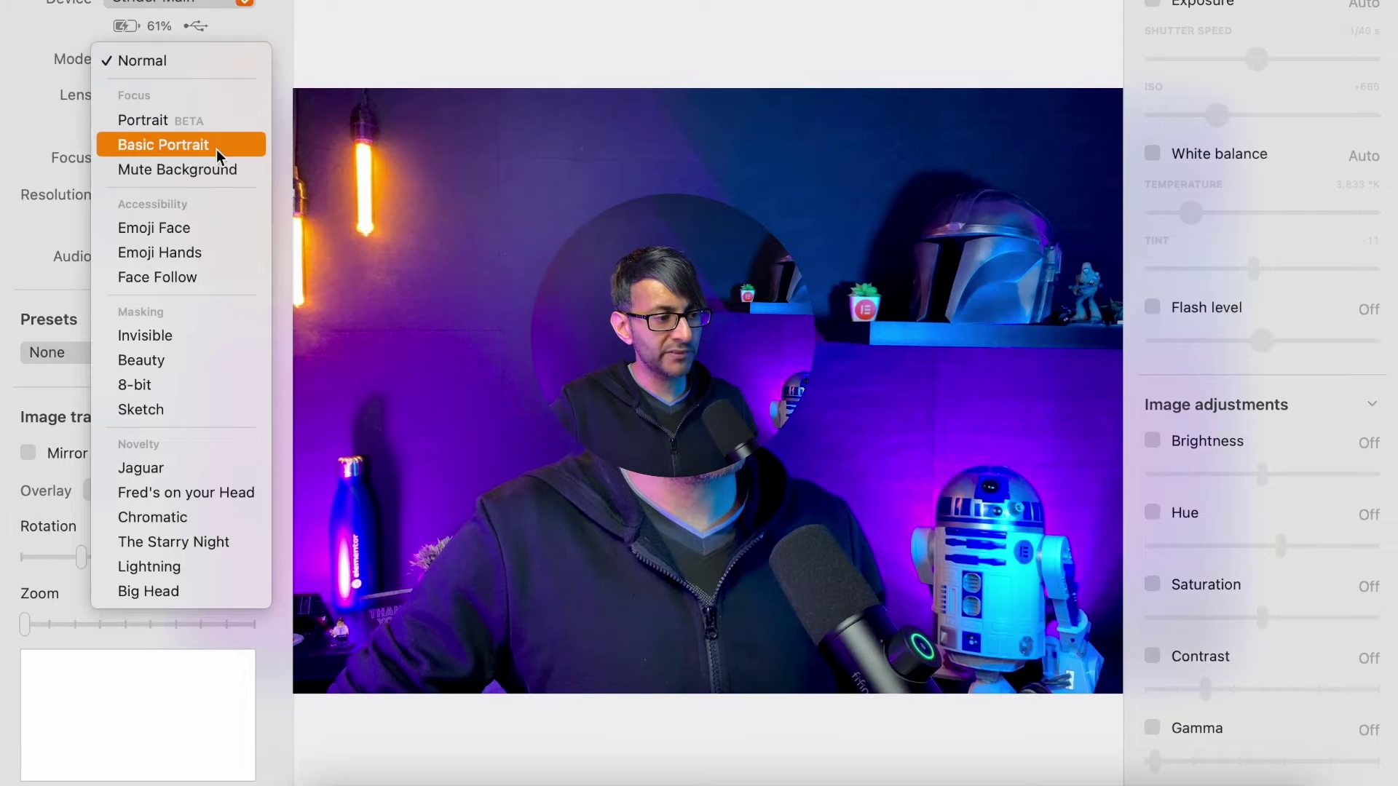
{"action": "left_click", "coordinate": [195, 233]}
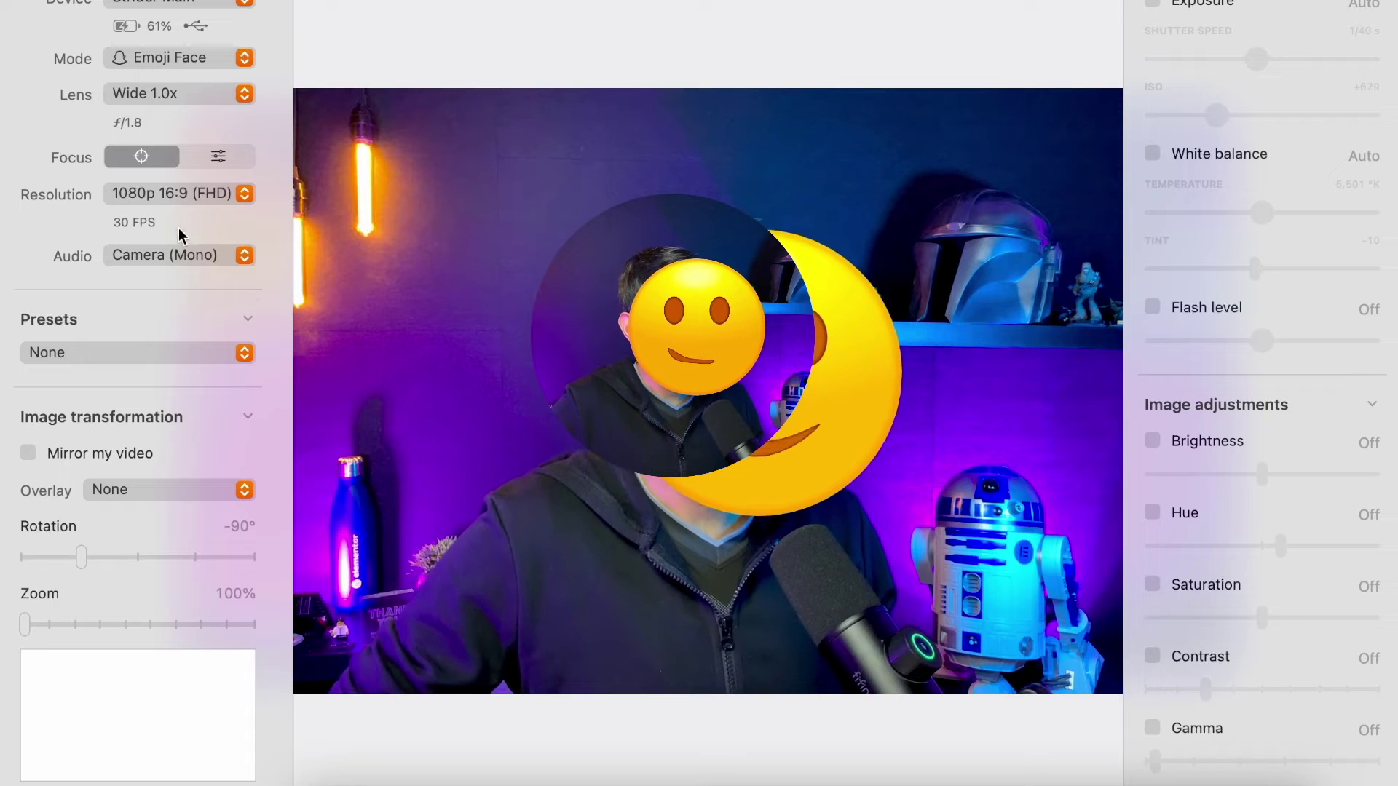
{"action": "left_click", "coordinate": [179, 256]}
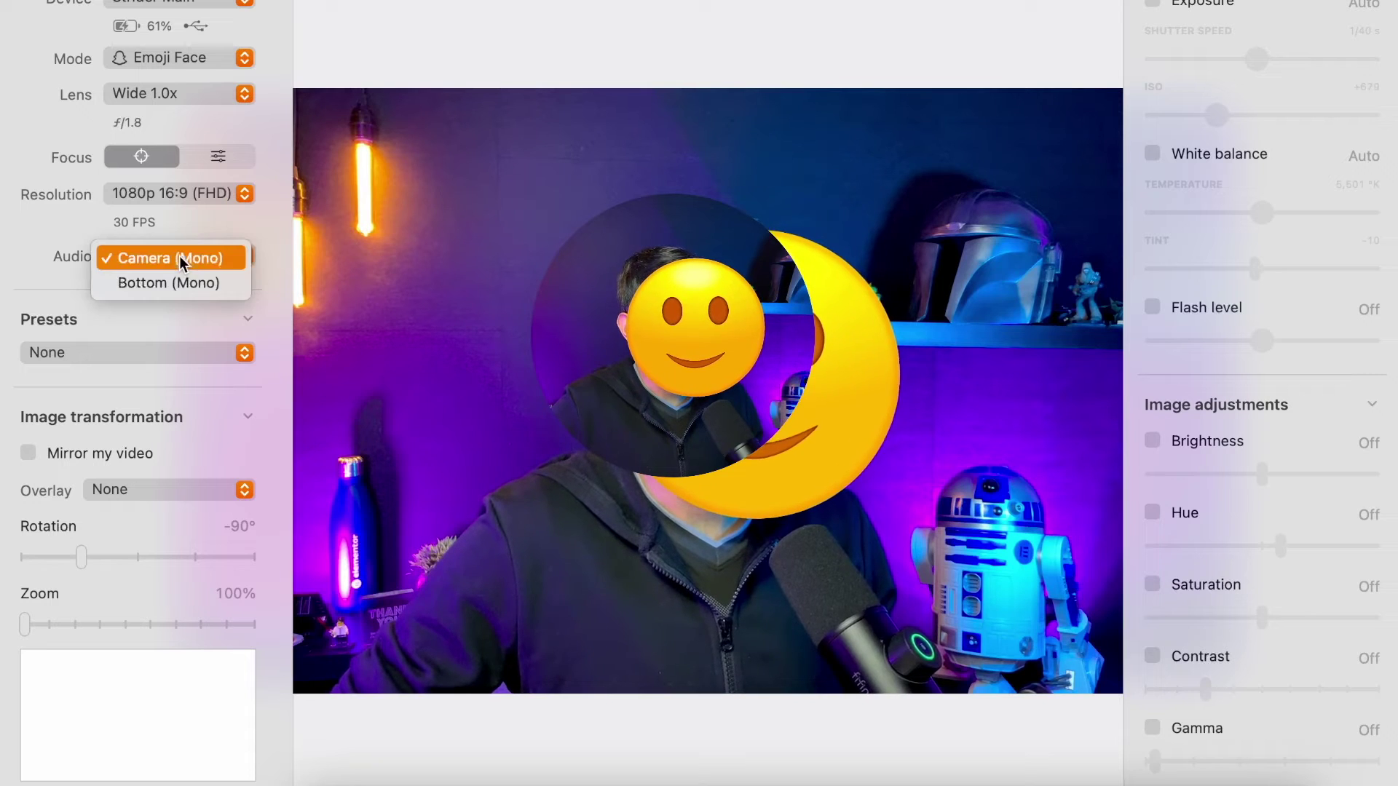
{"action": "left_click", "coordinate": [168, 92]}
{"action": "left_click", "coordinate": [193, 58]}
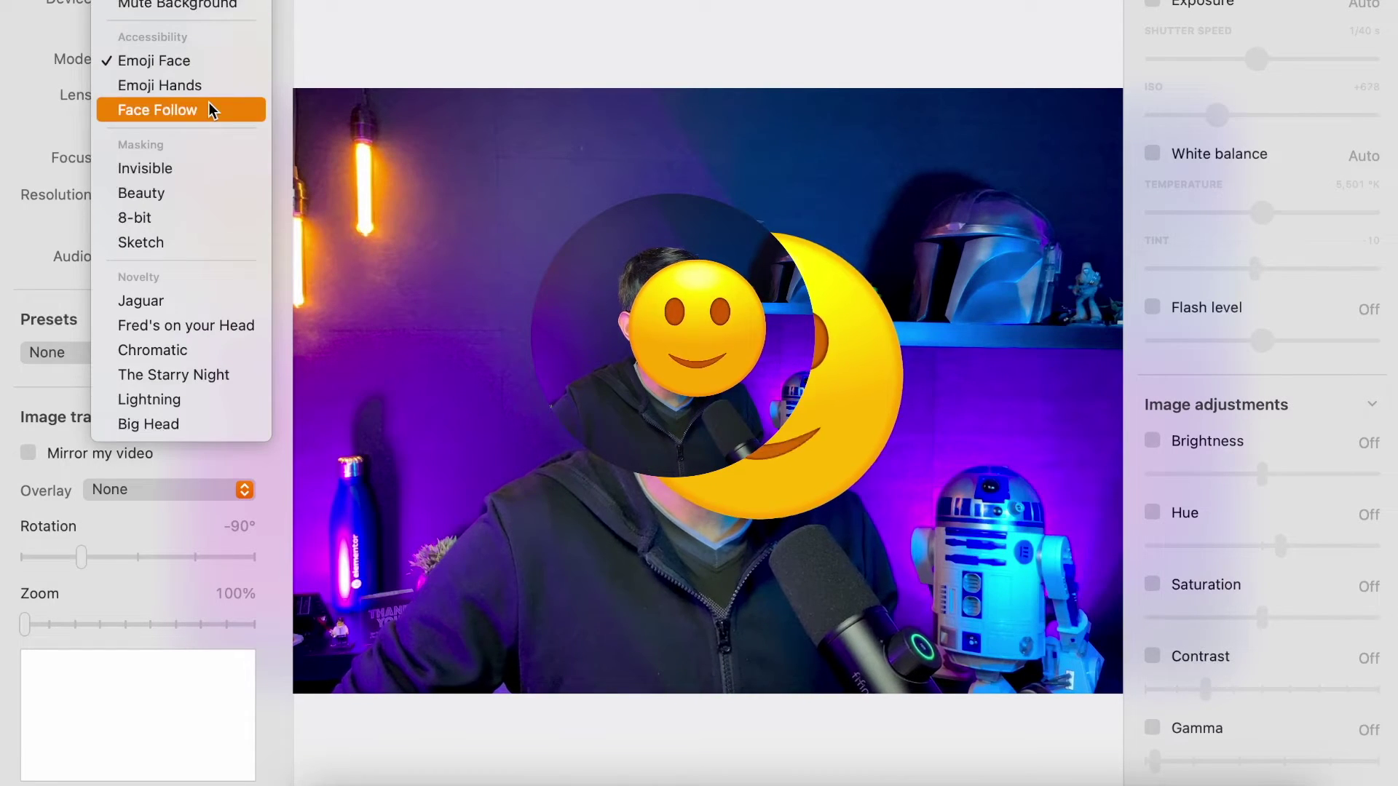
{"action": "left_click", "coordinate": [209, 91]}
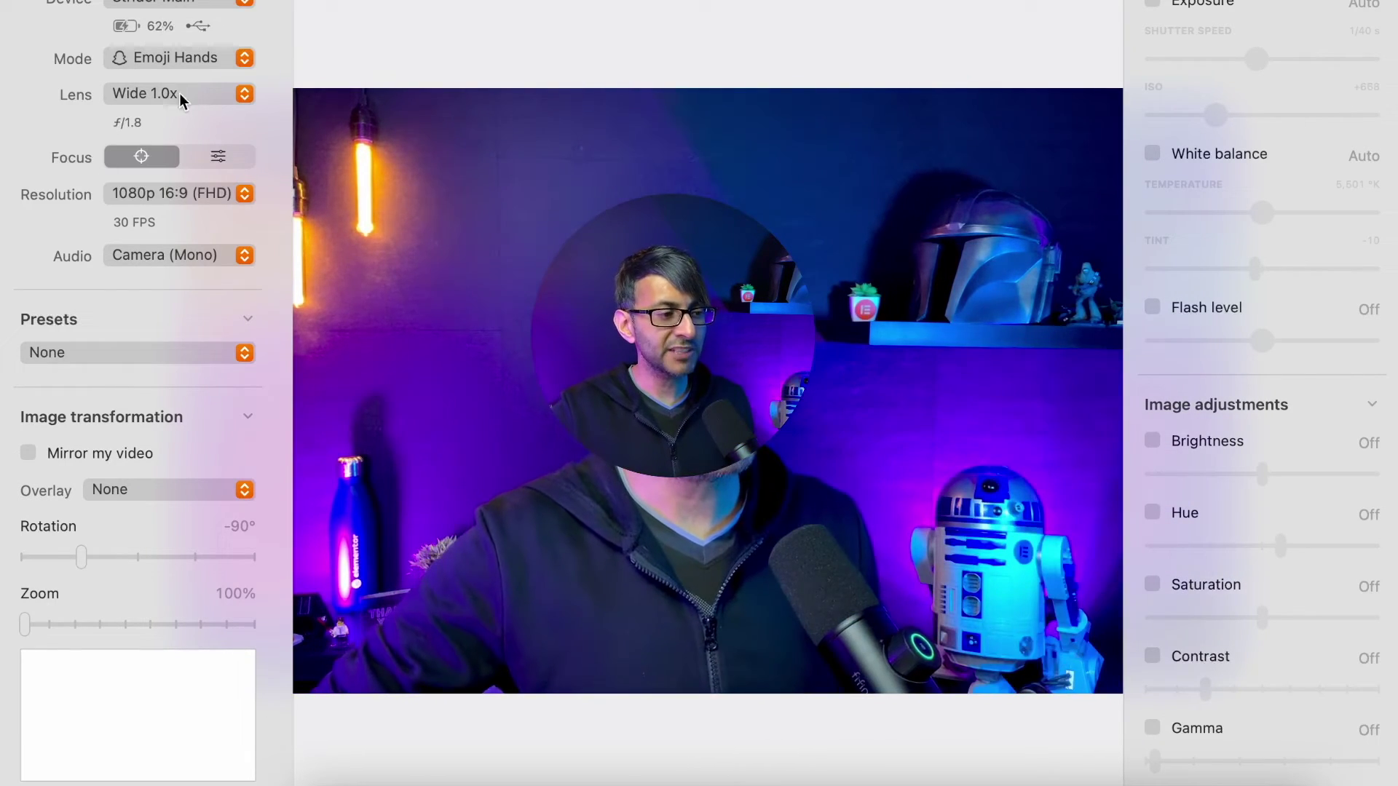
{"action": "left_click", "coordinate": [194, 65]}
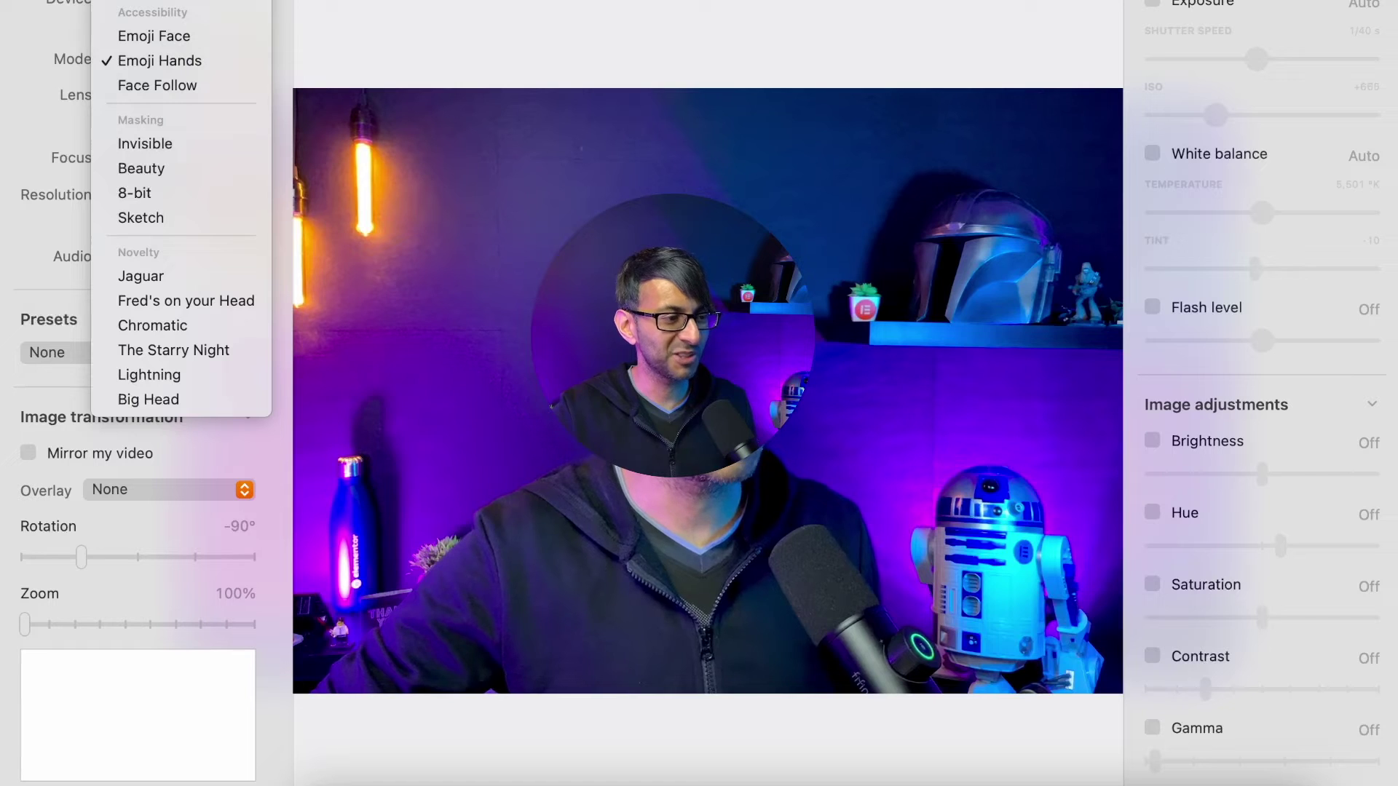
{"action": "scroll", "coordinate": [174, 4], "scroll_direction": "up", "scroll_amount": 1}
{"action": "left_click", "coordinate": [174, 3]}
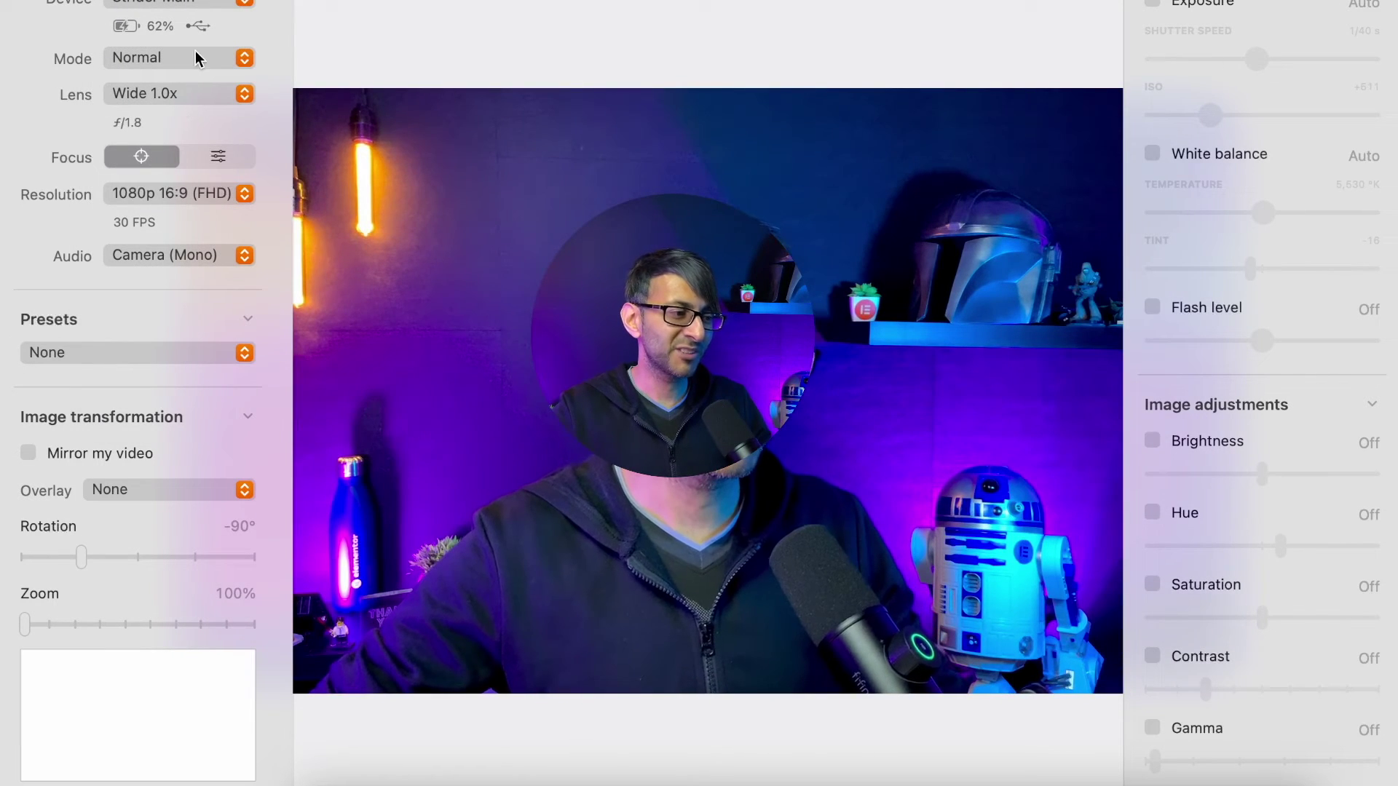
Step: Try the Jaguar novelty mode on the camera feed and set the mode back to Normal
{"action": "left_click", "coordinate": [191, 55]}
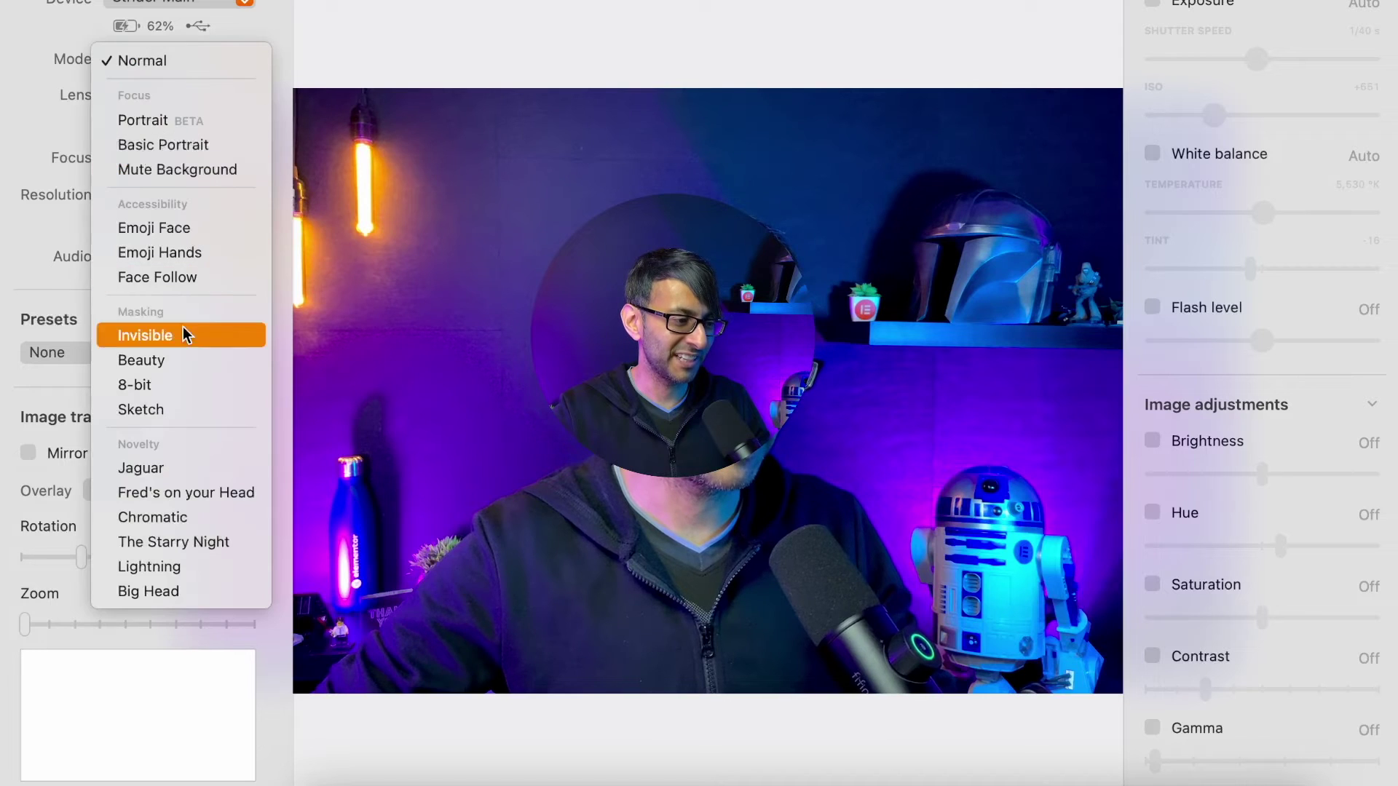
{"action": "left_click", "coordinate": [198, 478]}
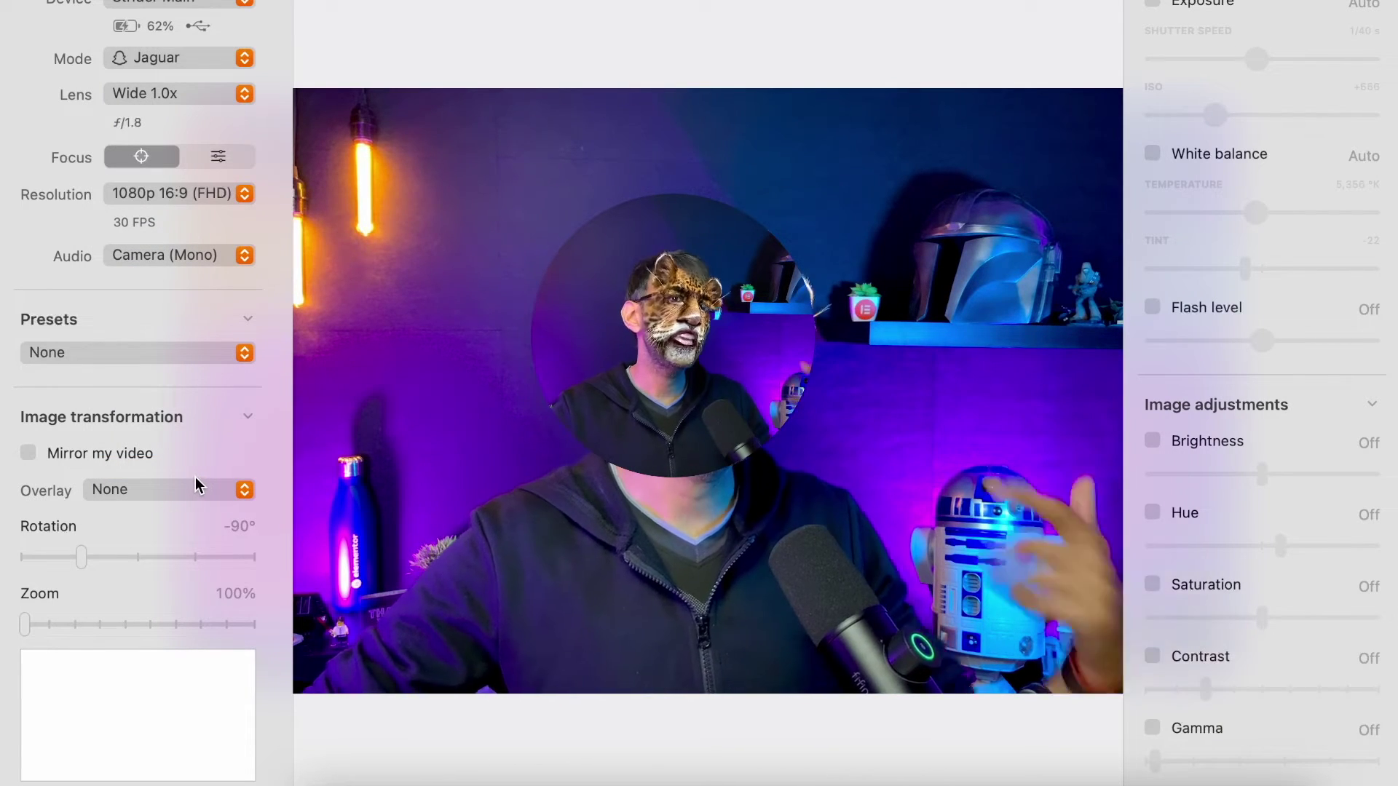
{"action": "left_click", "coordinate": [195, 59]}
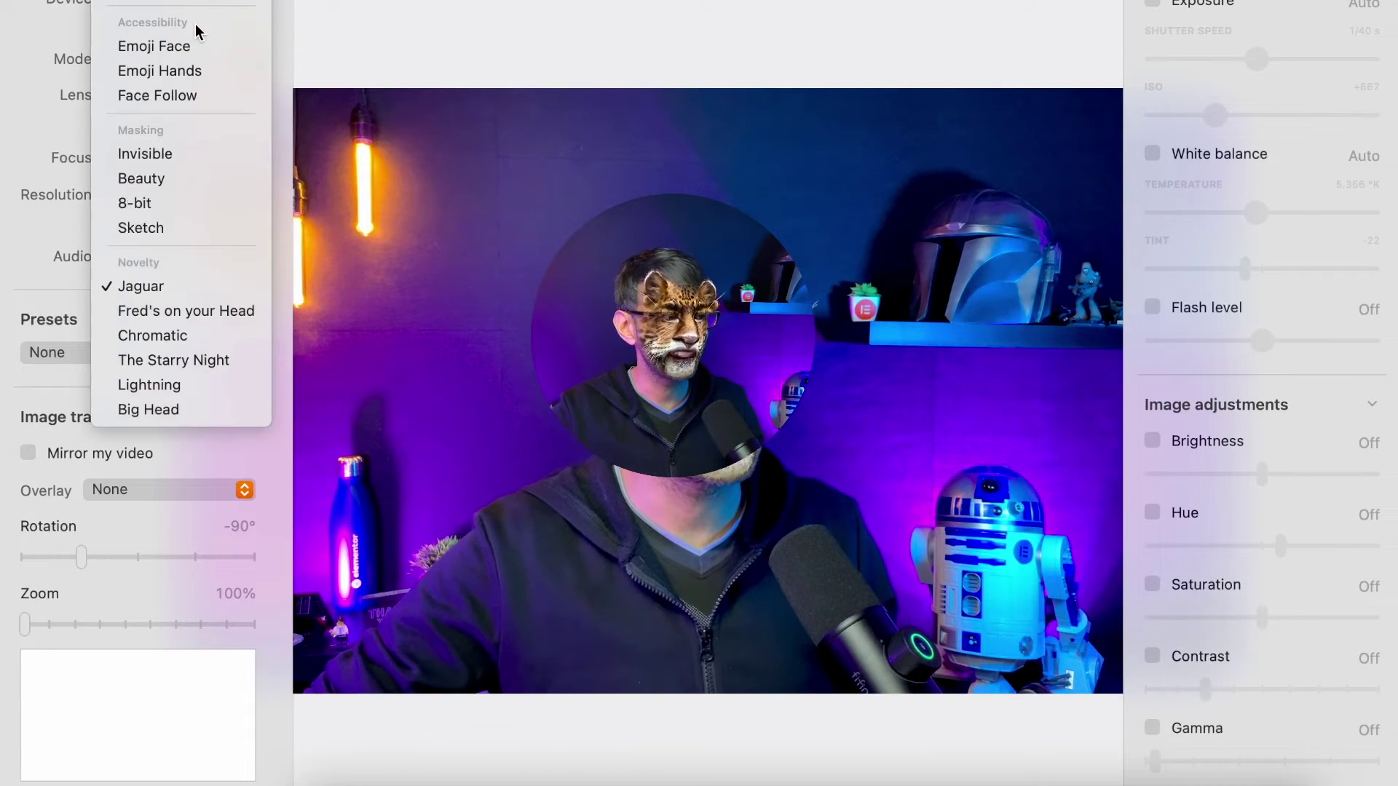
{"action": "left_click", "coordinate": [175, 7]}
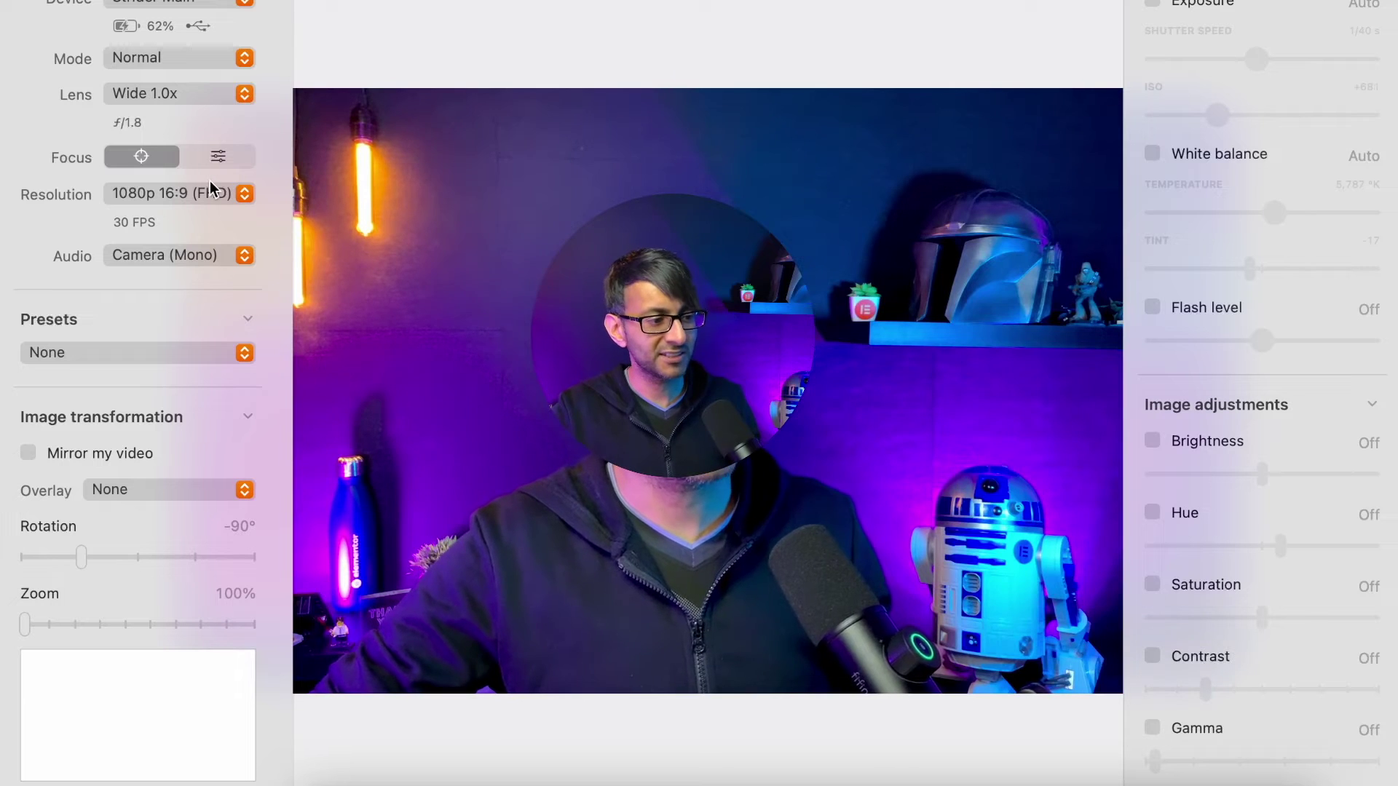
Step: Try the Saturation nerf and Tropical Hawaii stock presets and set the preset back to None
{"action": "left_click", "coordinate": [207, 358]}
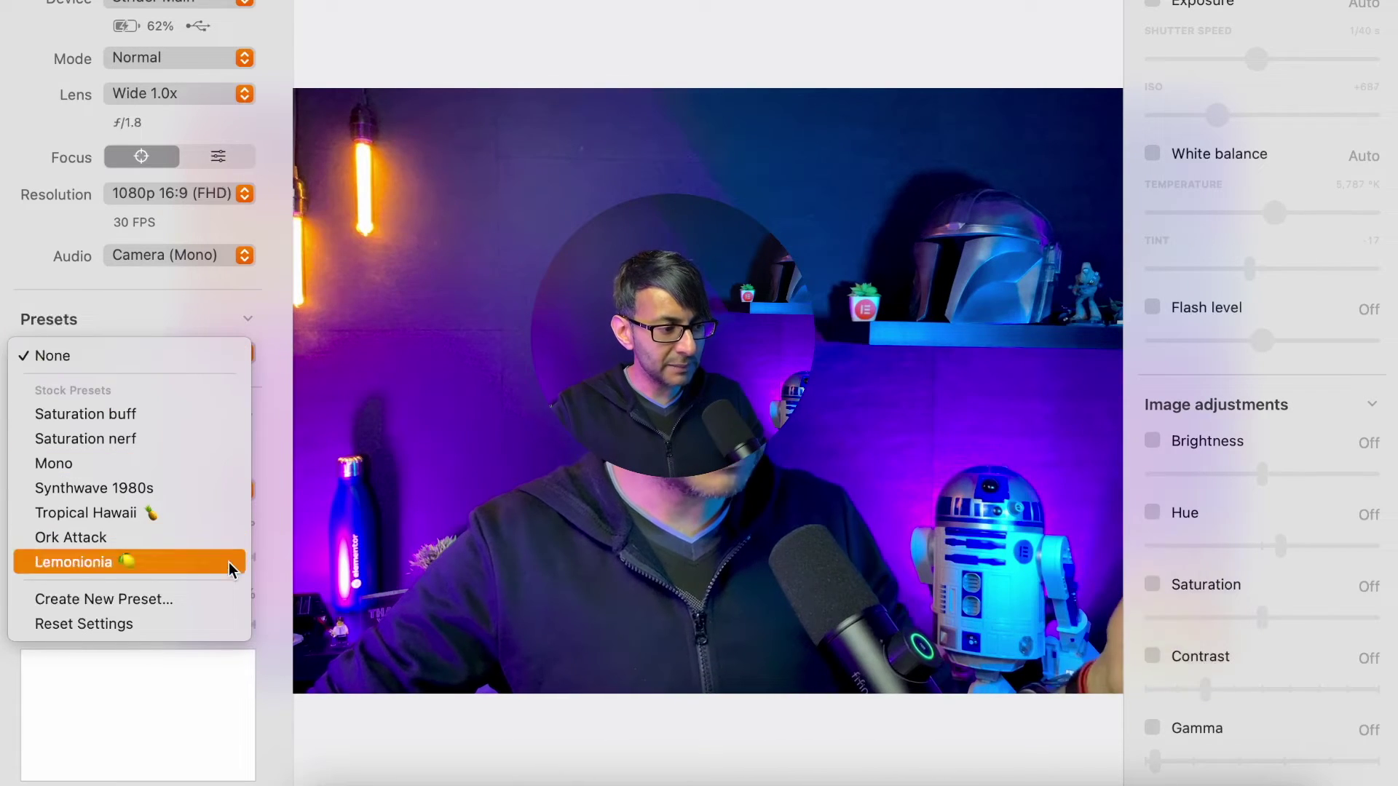
{"action": "left_click", "coordinate": [186, 447]}
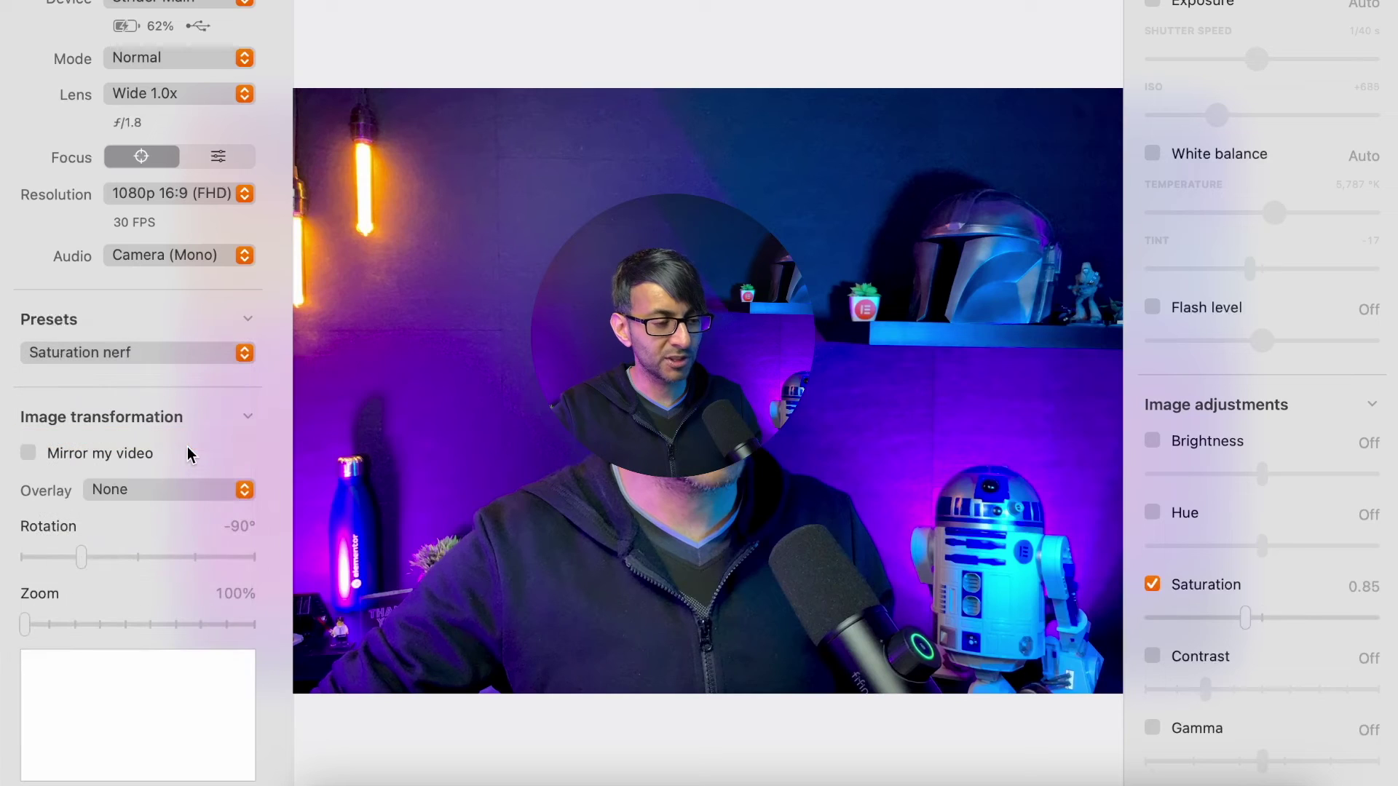
{"action": "left_click", "coordinate": [185, 351]}
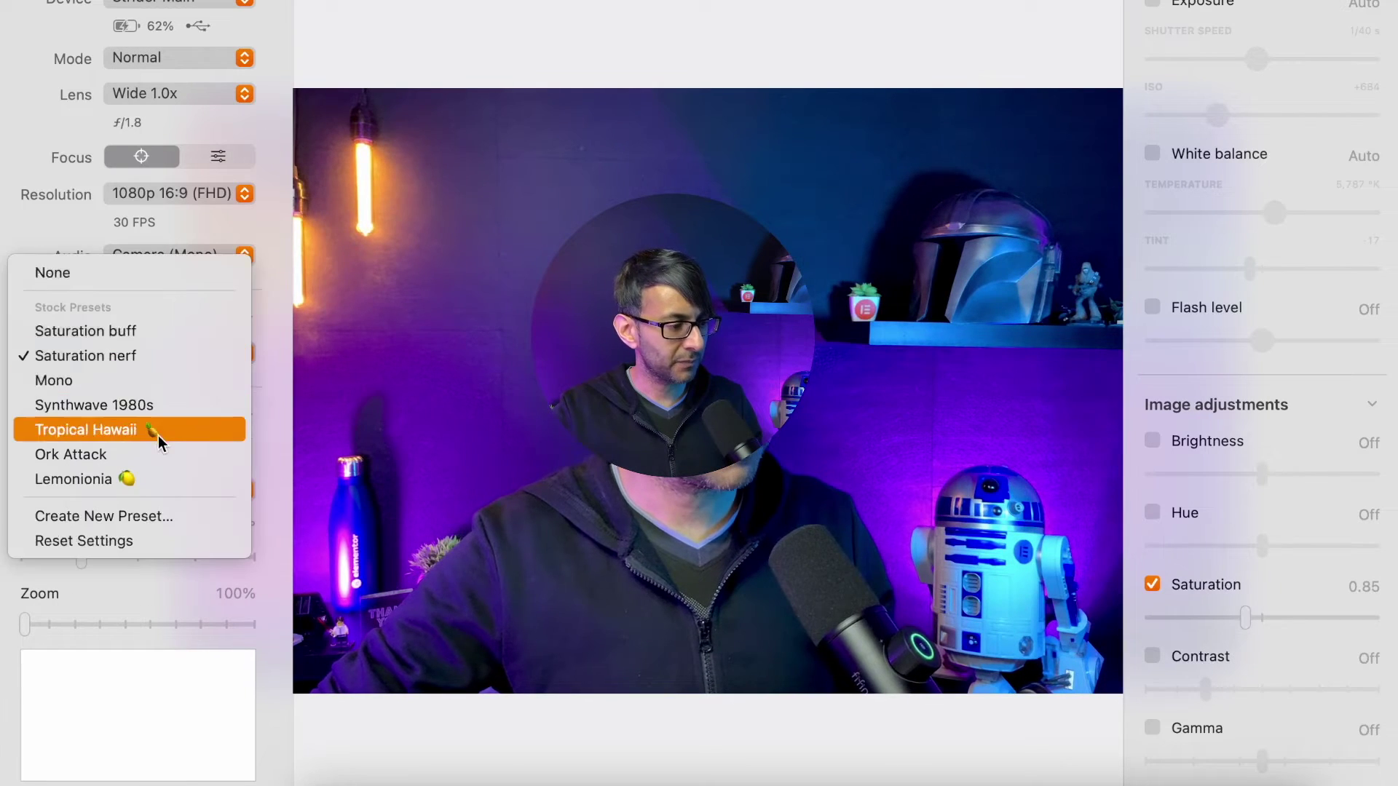
{"action": "left_click", "coordinate": [160, 421]}
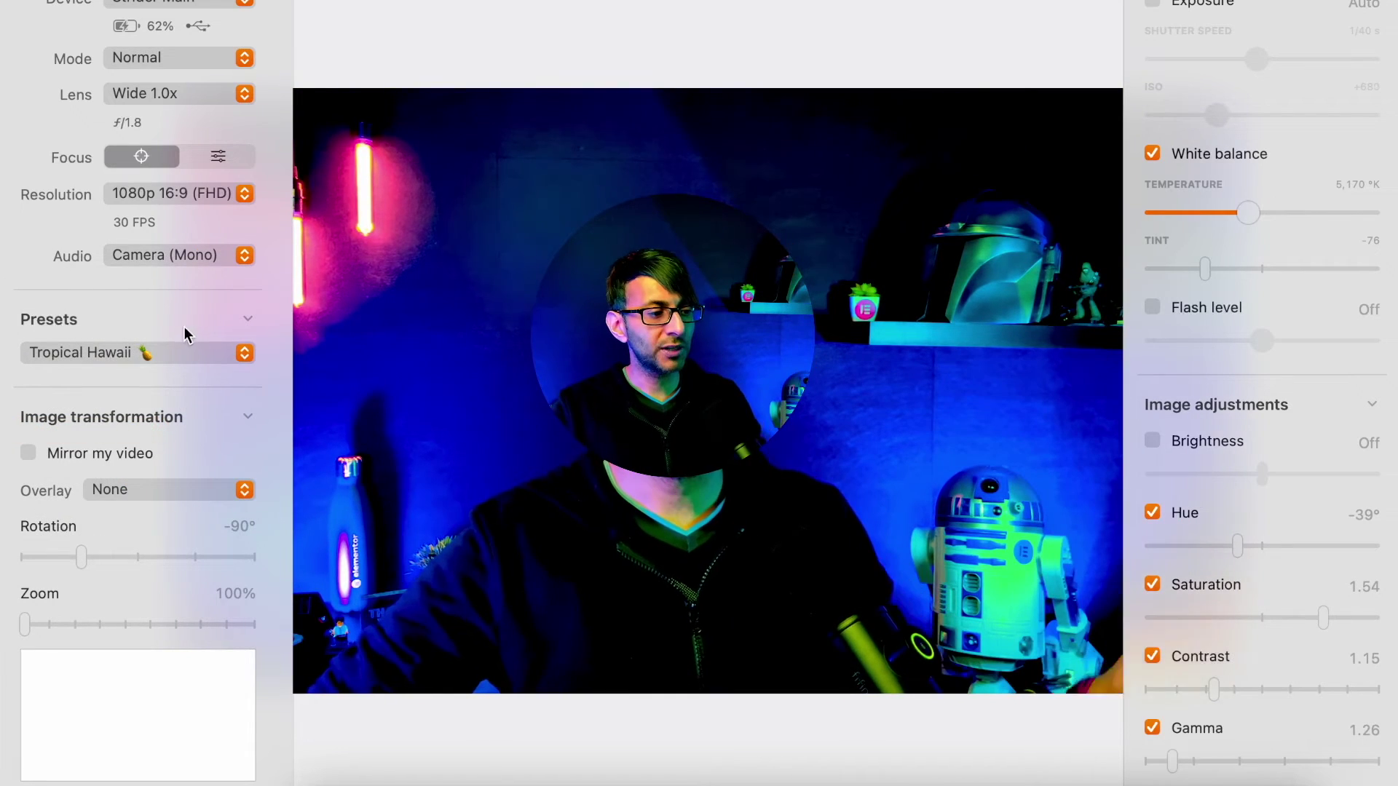
{"action": "left_click", "coordinate": [171, 353]}
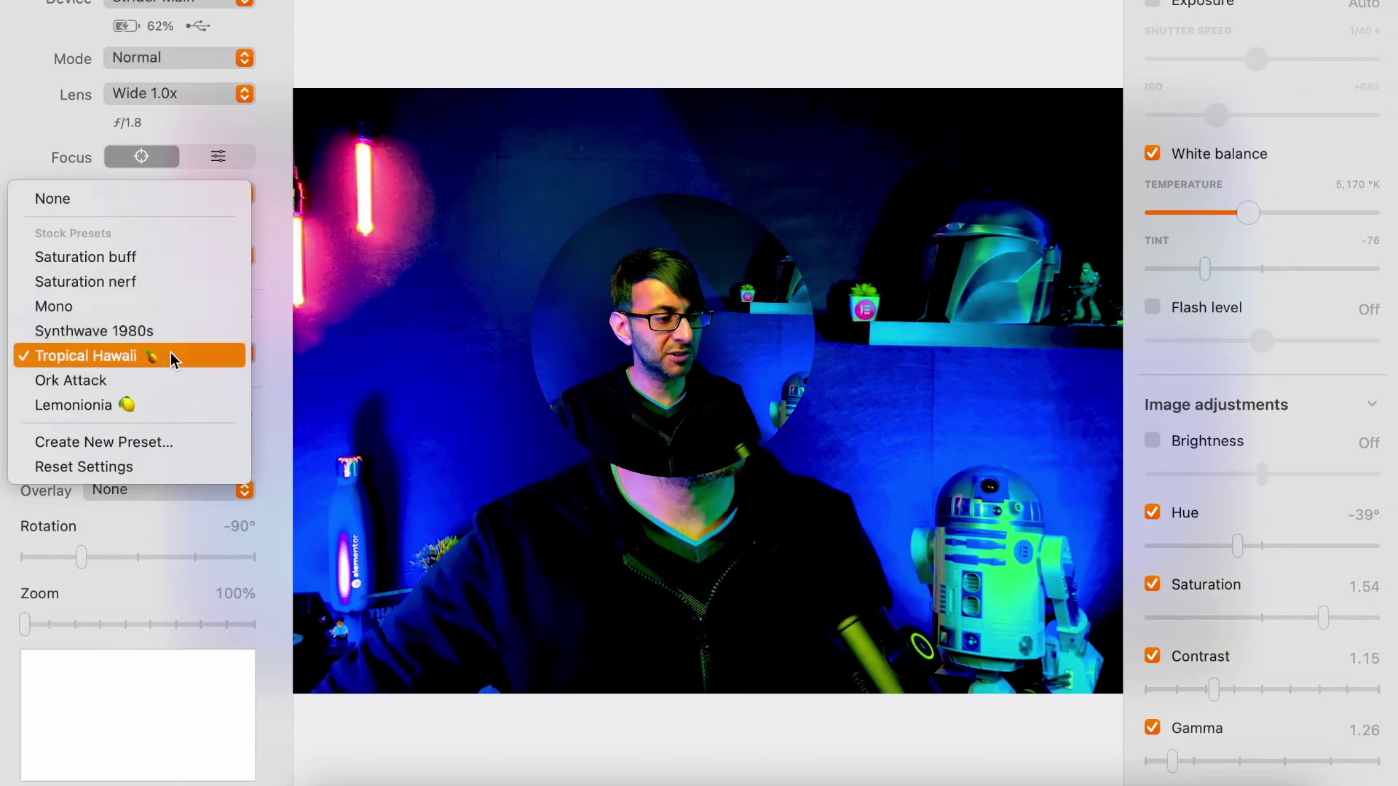
{"action": "left_click", "coordinate": [135, 207]}
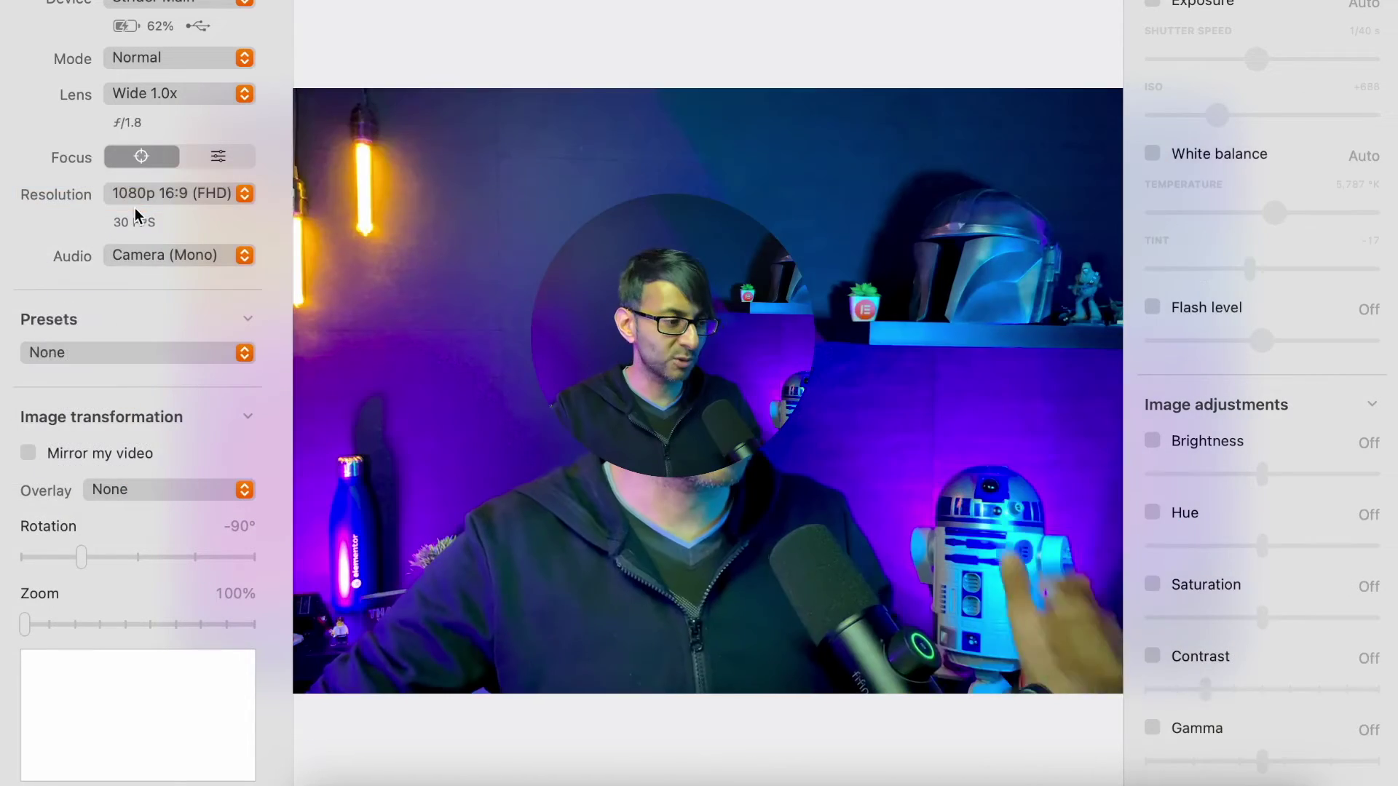
Step: Switch video mirroring on and off, and zoom the image to 500% and back to 100%
{"action": "left_click", "coordinate": [99, 455]}
{"action": "left_click", "coordinate": [98, 451]}
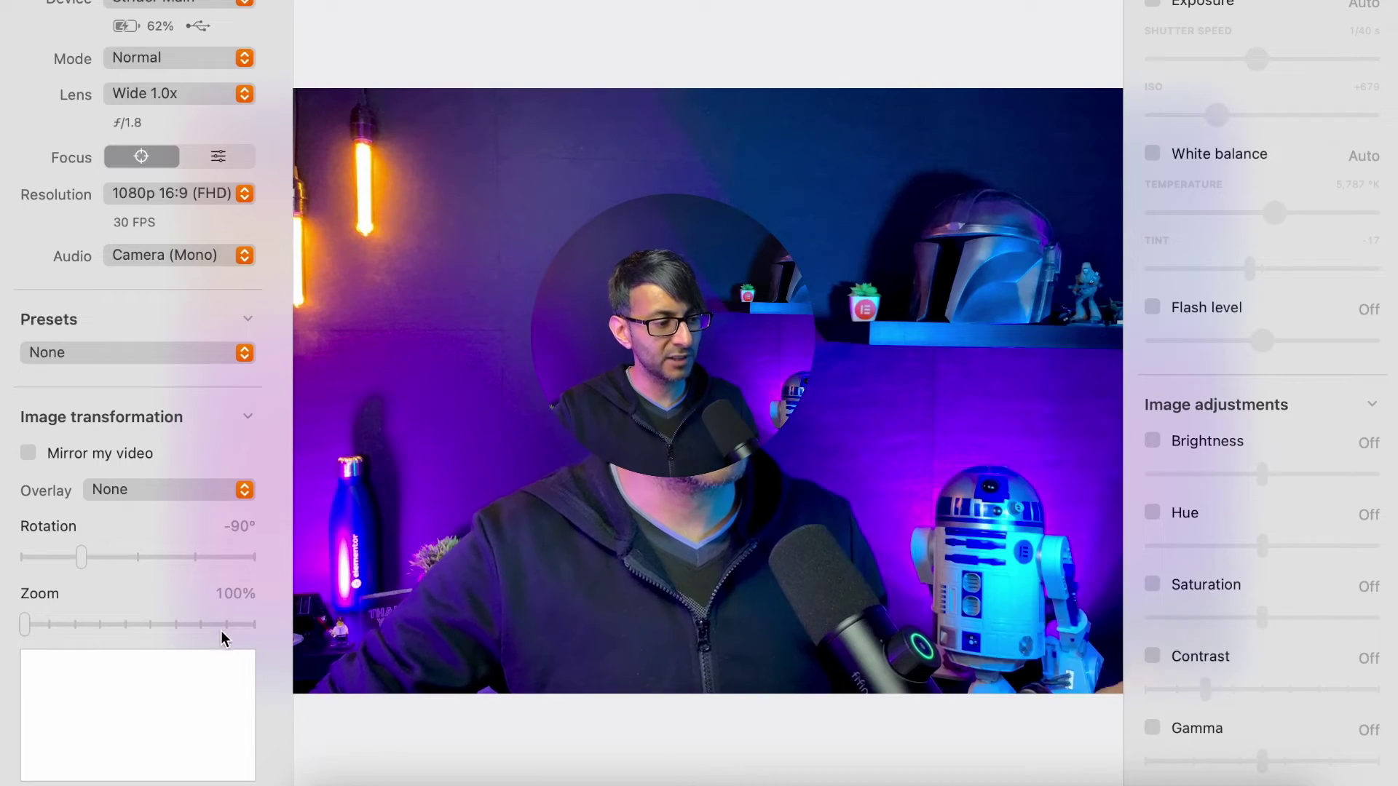
{"action": "left_click_drag", "start_coordinate": [26, 625], "coordinate": [126, 626]}
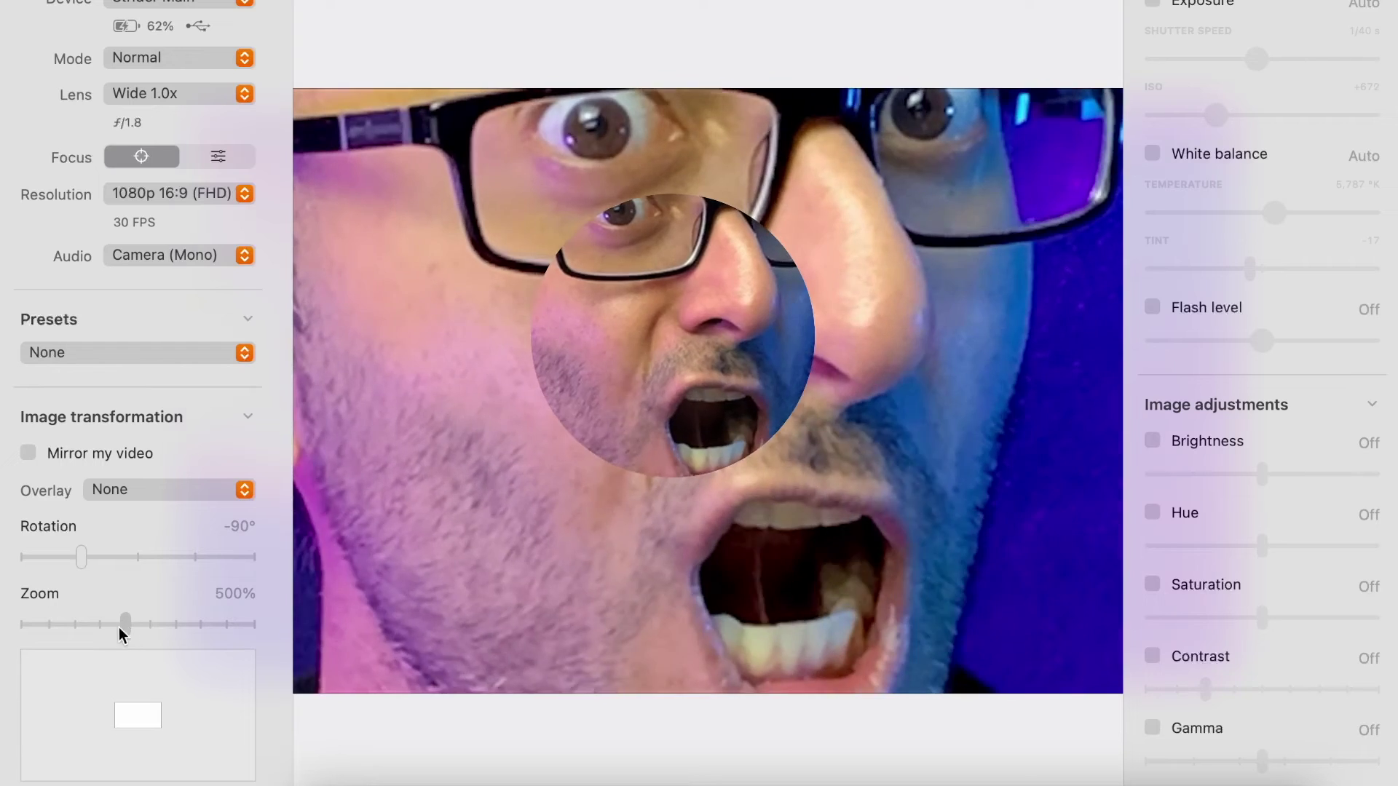
{"action": "left_click_drag", "start_coordinate": [119, 626], "coordinate": [2, 638]}
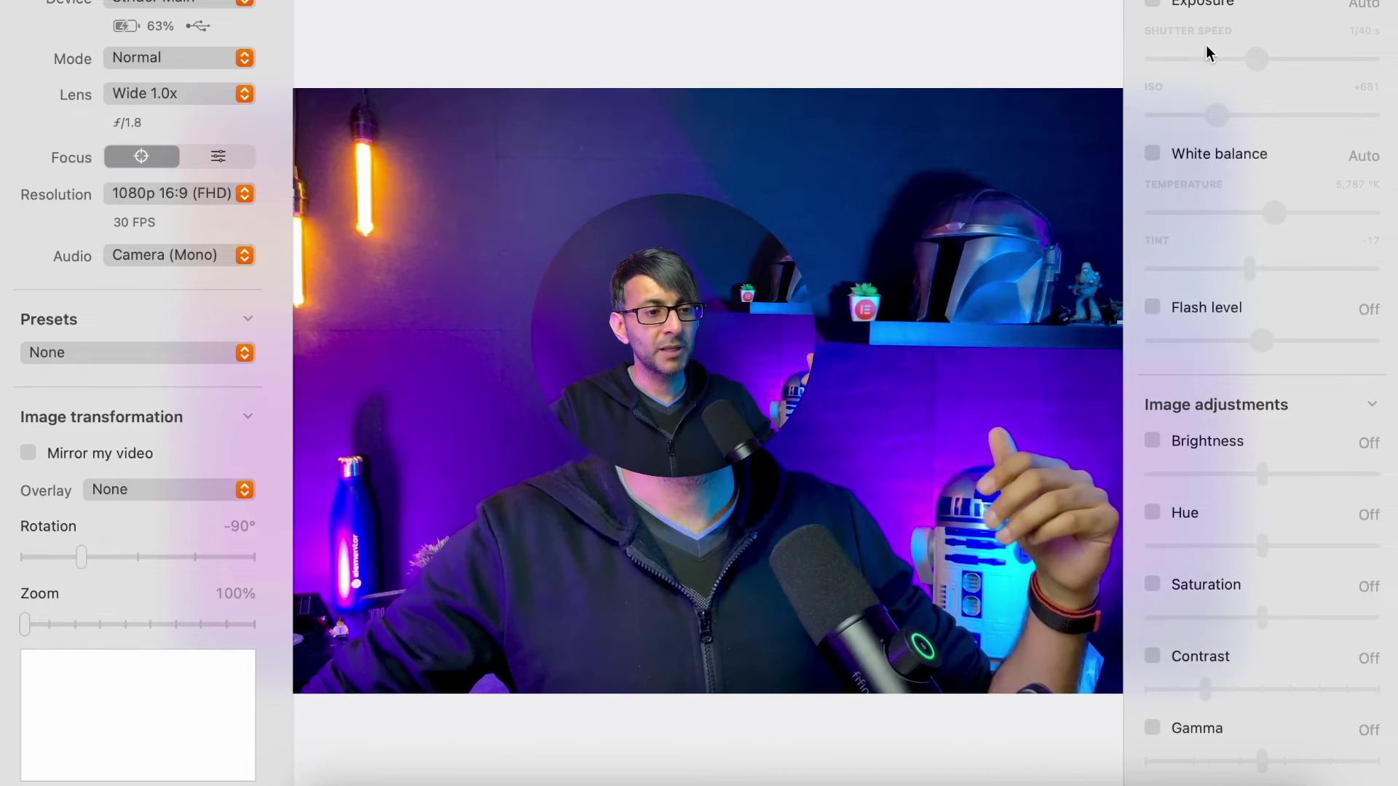
Step: Try manual exposure with a shutter speed of about 1/803 s and different ISO levels, and return exposure to automatic
{"action": "left_click", "coordinate": [1156, 4]}
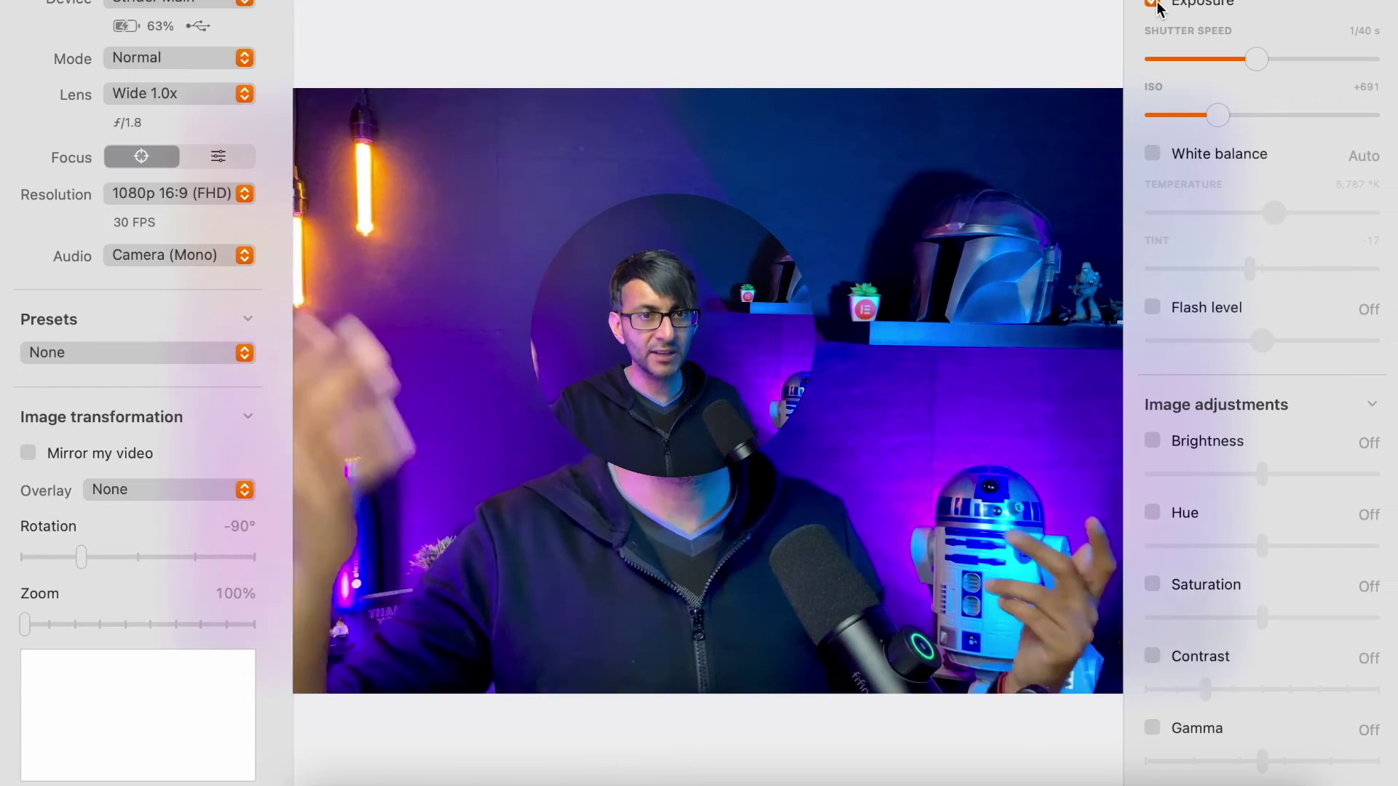
{"action": "left_click_drag", "start_coordinate": [1253, 61], "coordinate": [1187, 64]}
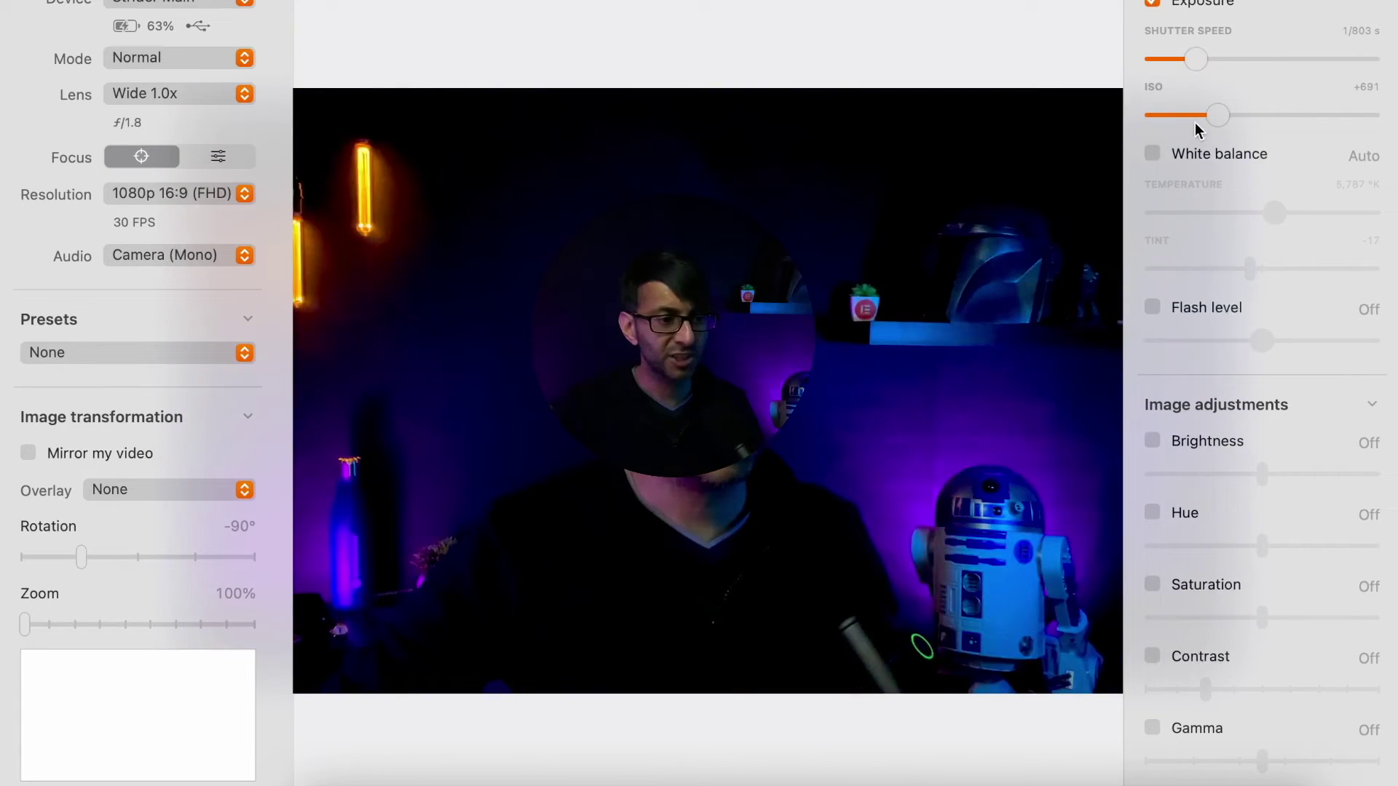
{"action": "left_click_drag", "start_coordinate": [1218, 115], "coordinate": [1281, 116]}
{"action": "left_click_drag", "start_coordinate": [1210, 63], "coordinate": [1315, 63]}
{"action": "left_click_drag", "start_coordinate": [1282, 115], "coordinate": [1207, 117]}
{"action": "left_click", "coordinate": [1153, 4]}
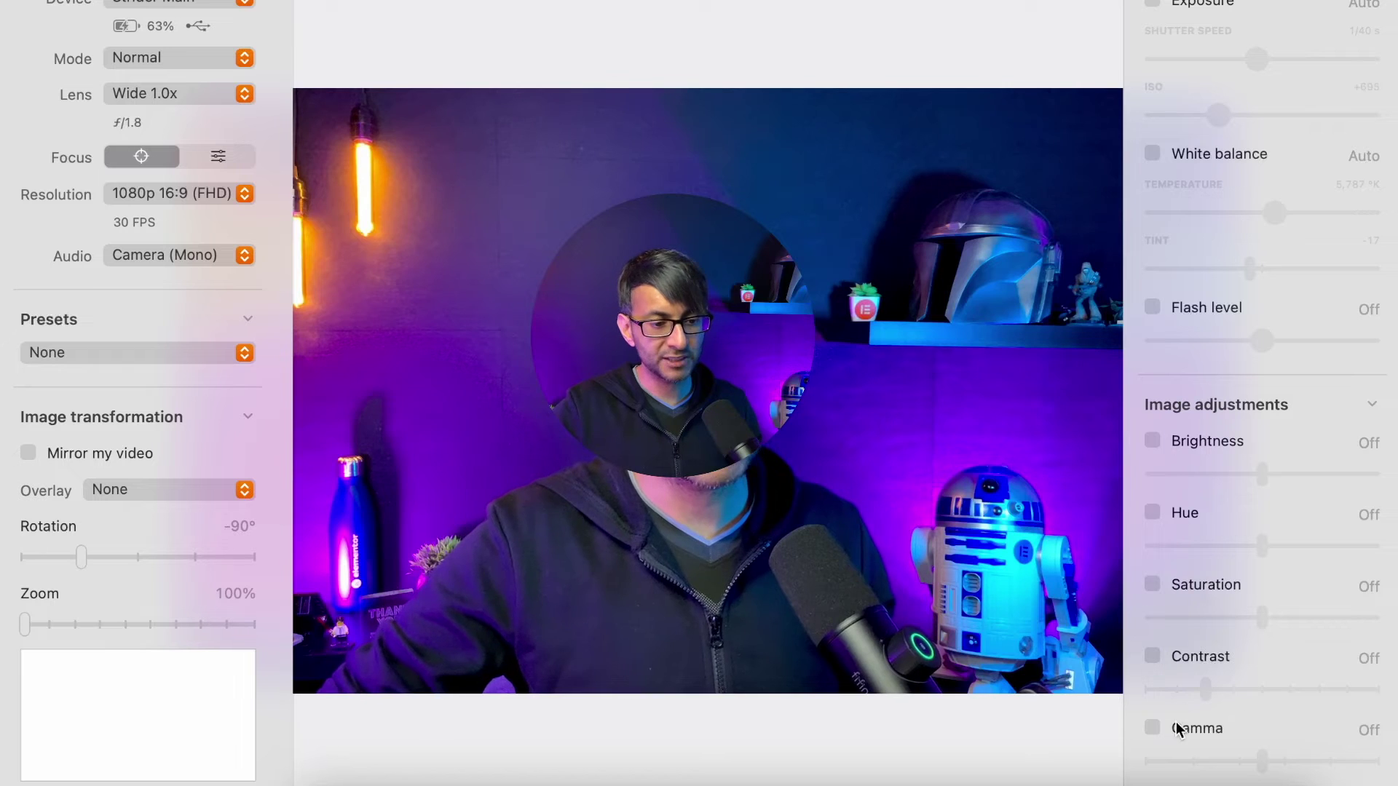
Step: Try a gamma adjustment of 1.67 on the image and turn gamma off again
{"action": "left_click", "coordinate": [1152, 728]}
{"action": "left_click_drag", "start_coordinate": [1262, 762], "coordinate": [1210, 770]}
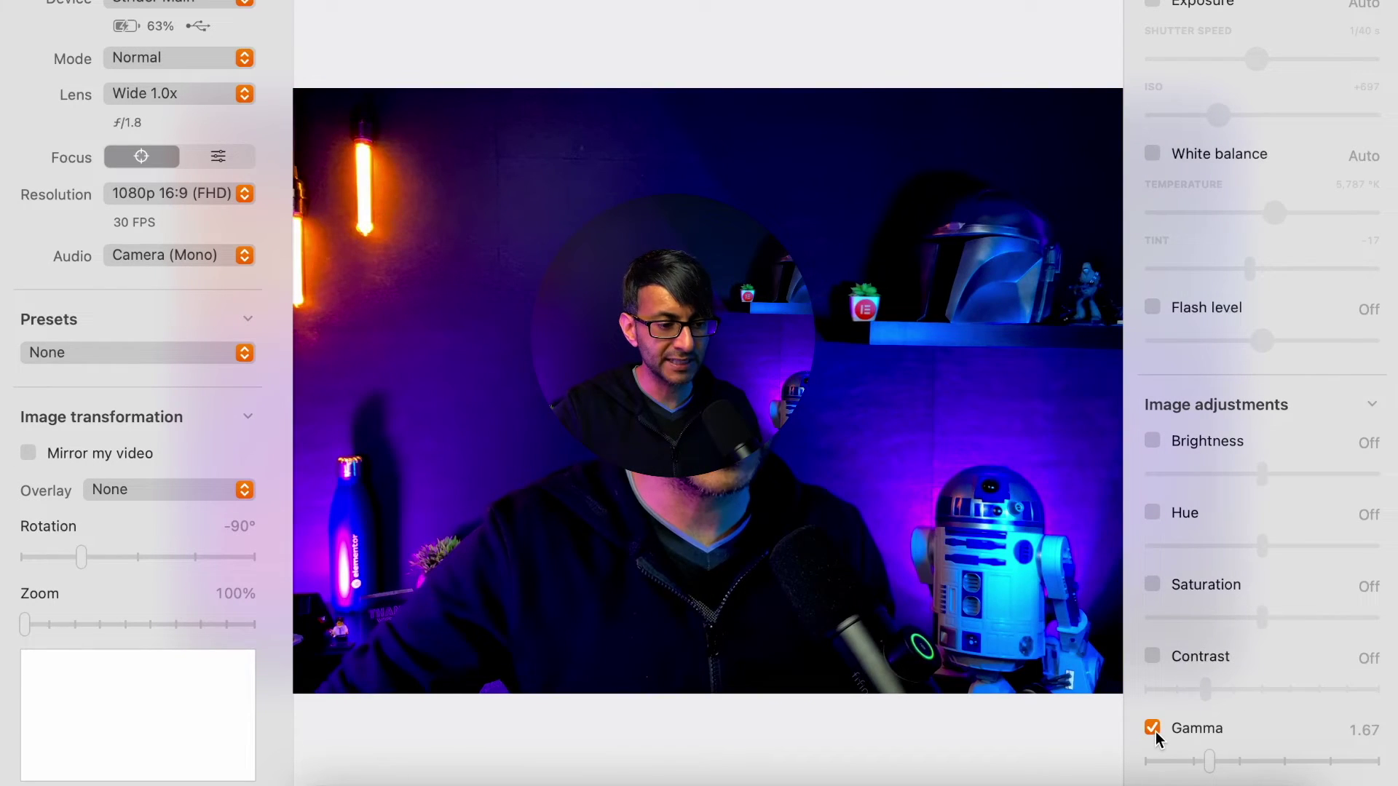
{"action": "left_click", "coordinate": [1153, 728]}
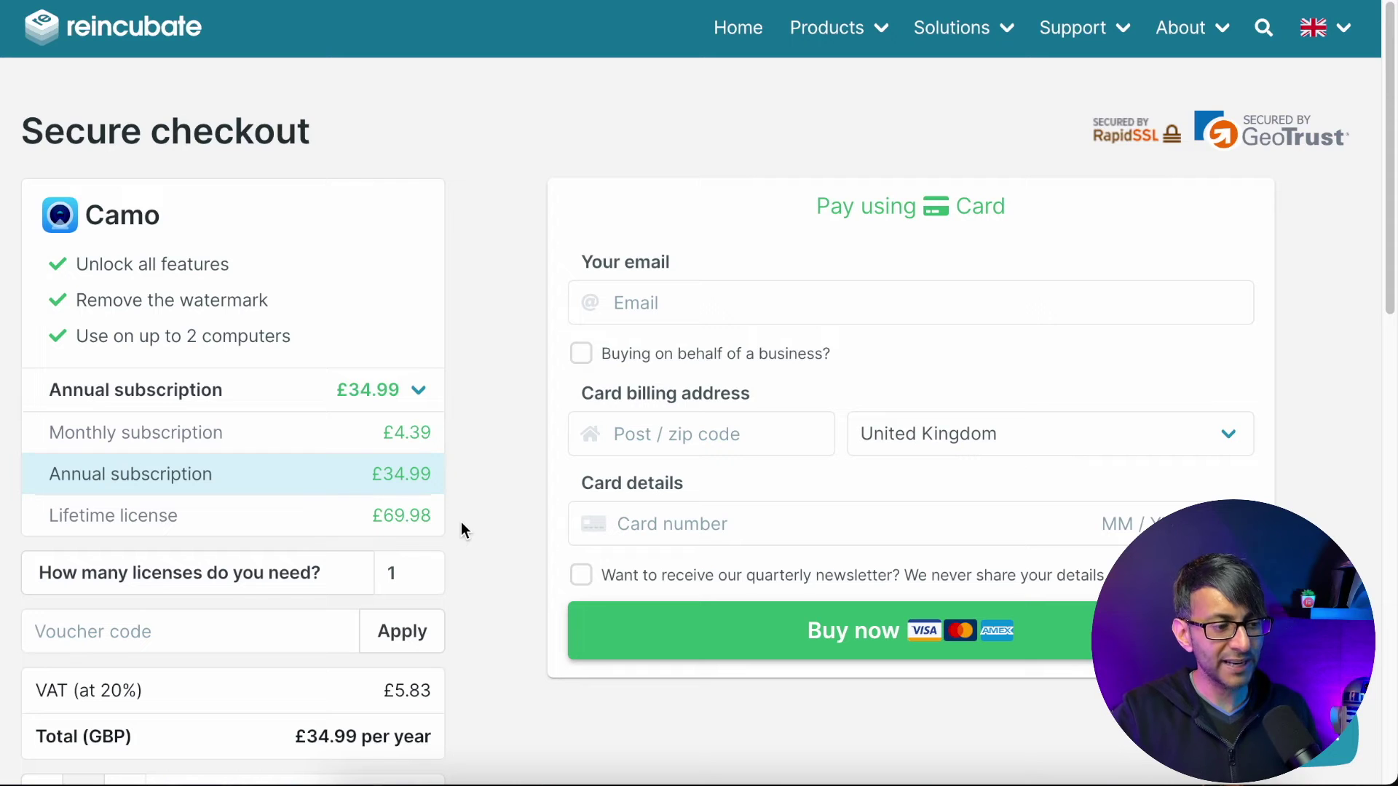
Step: On the Reincubate checkout website, choose the Lifetime license to view its price and return to the Camo product page
{"action": "left_click", "coordinate": [264, 525]}
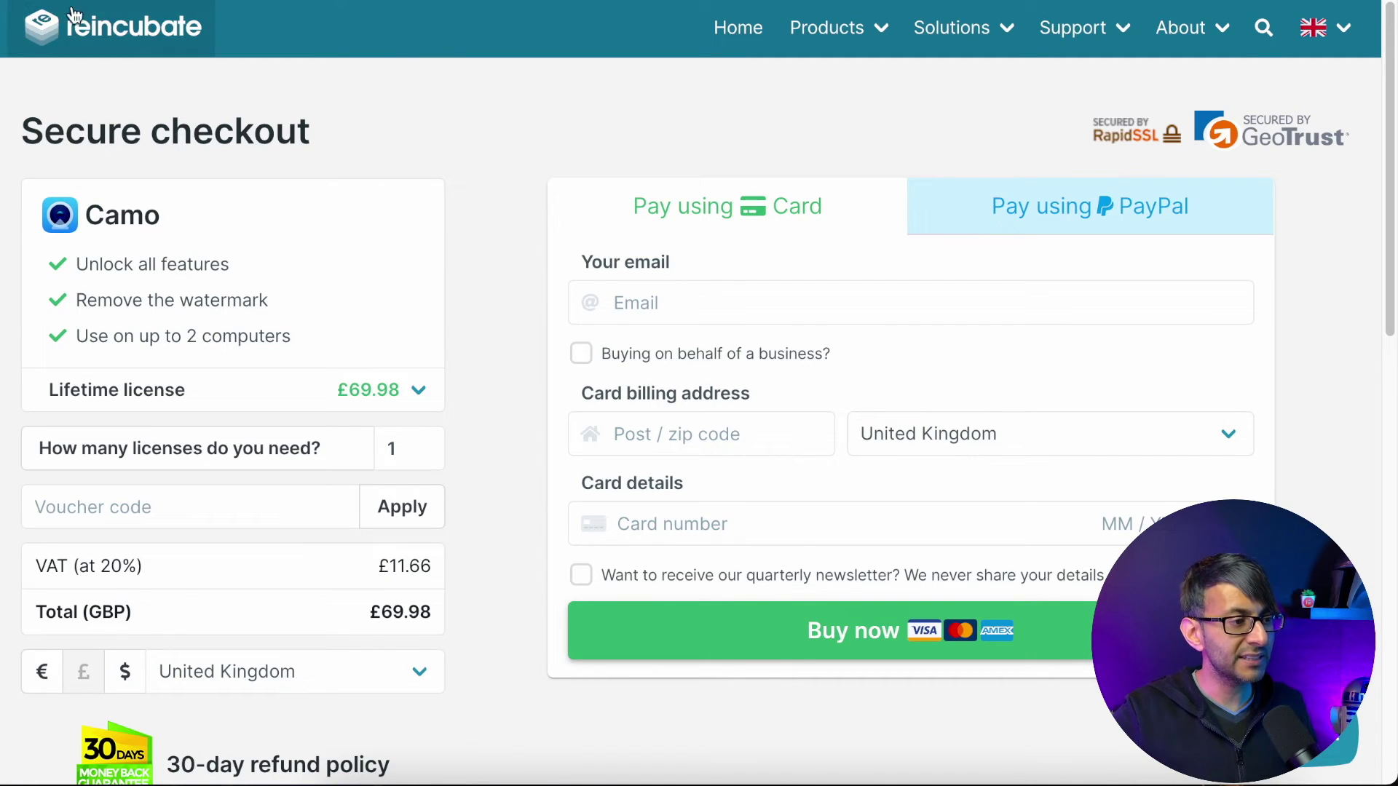
{"action": "key", "text": "alt+Left"}
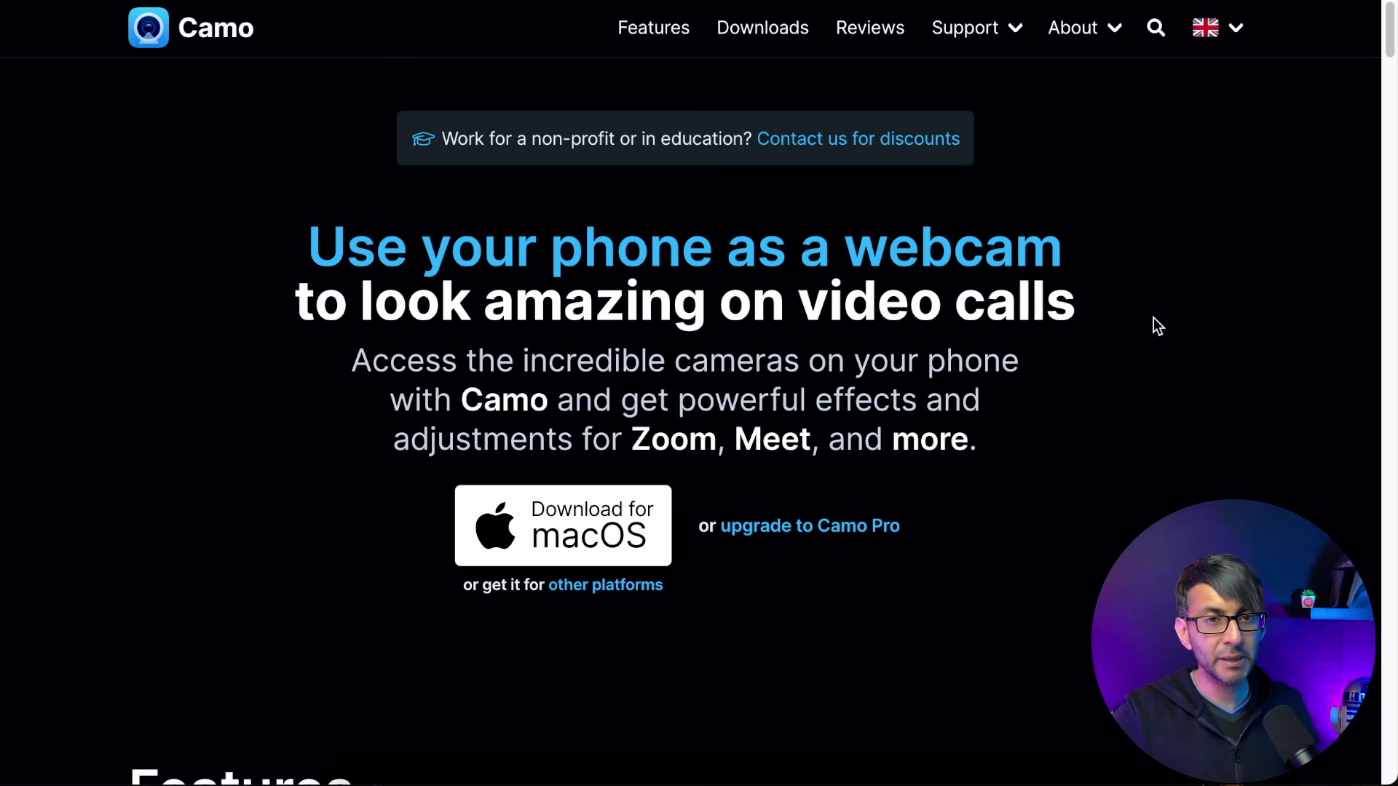